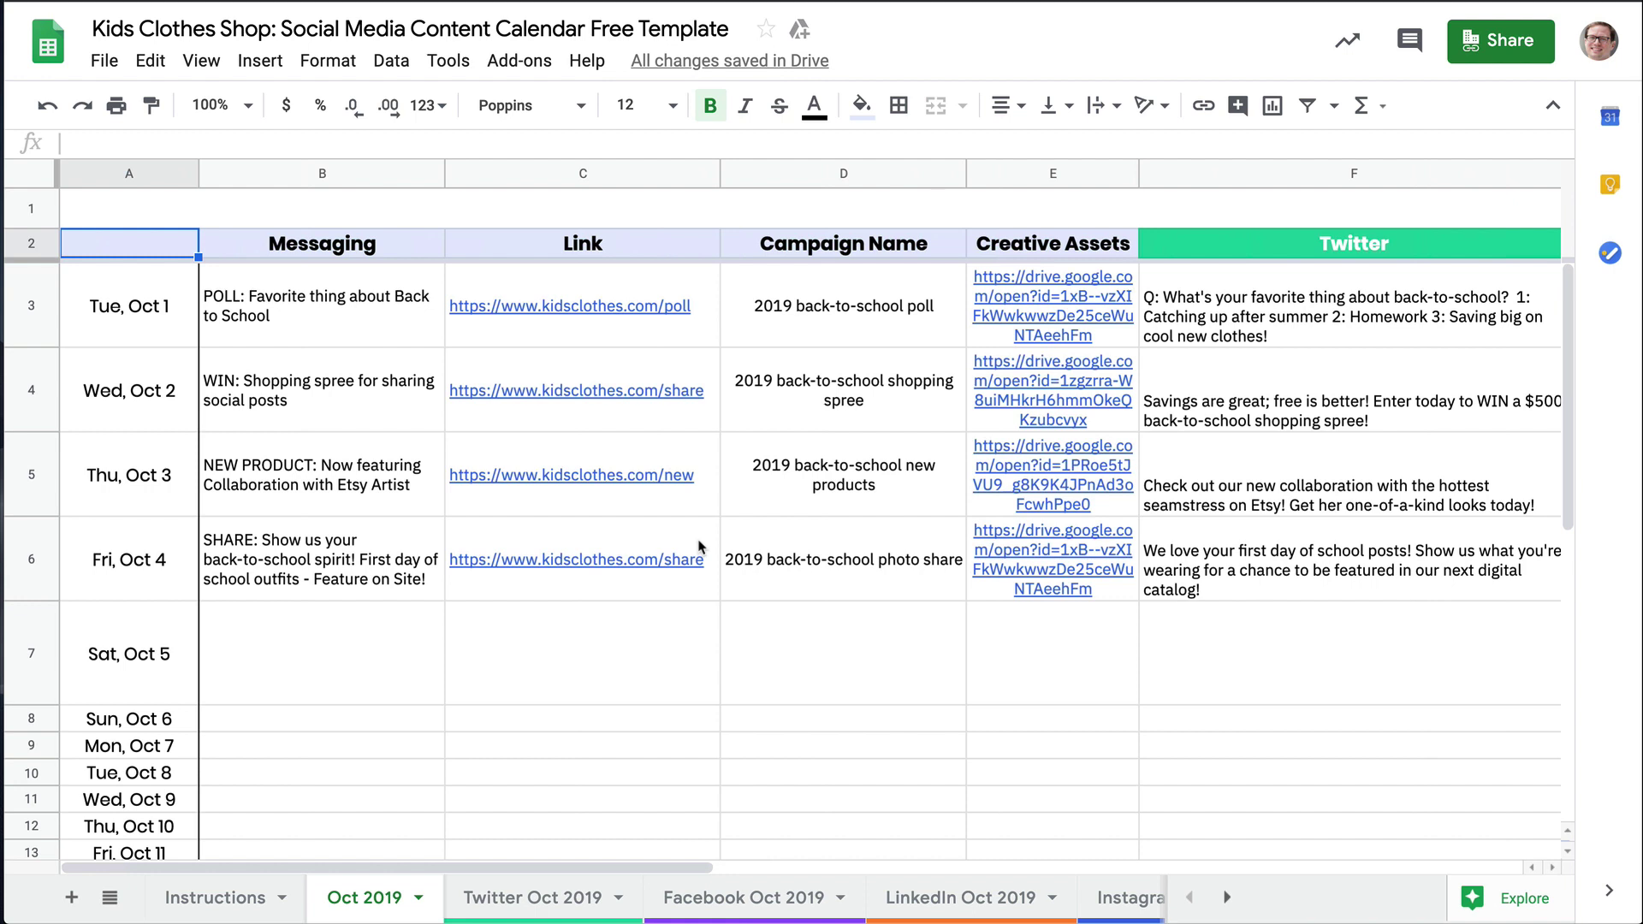
# Review the Facebook, Instagram and Pinterest Oct 2019 tabs, then return to the Oct 2019 overview
pyautogui.click(719, 899)
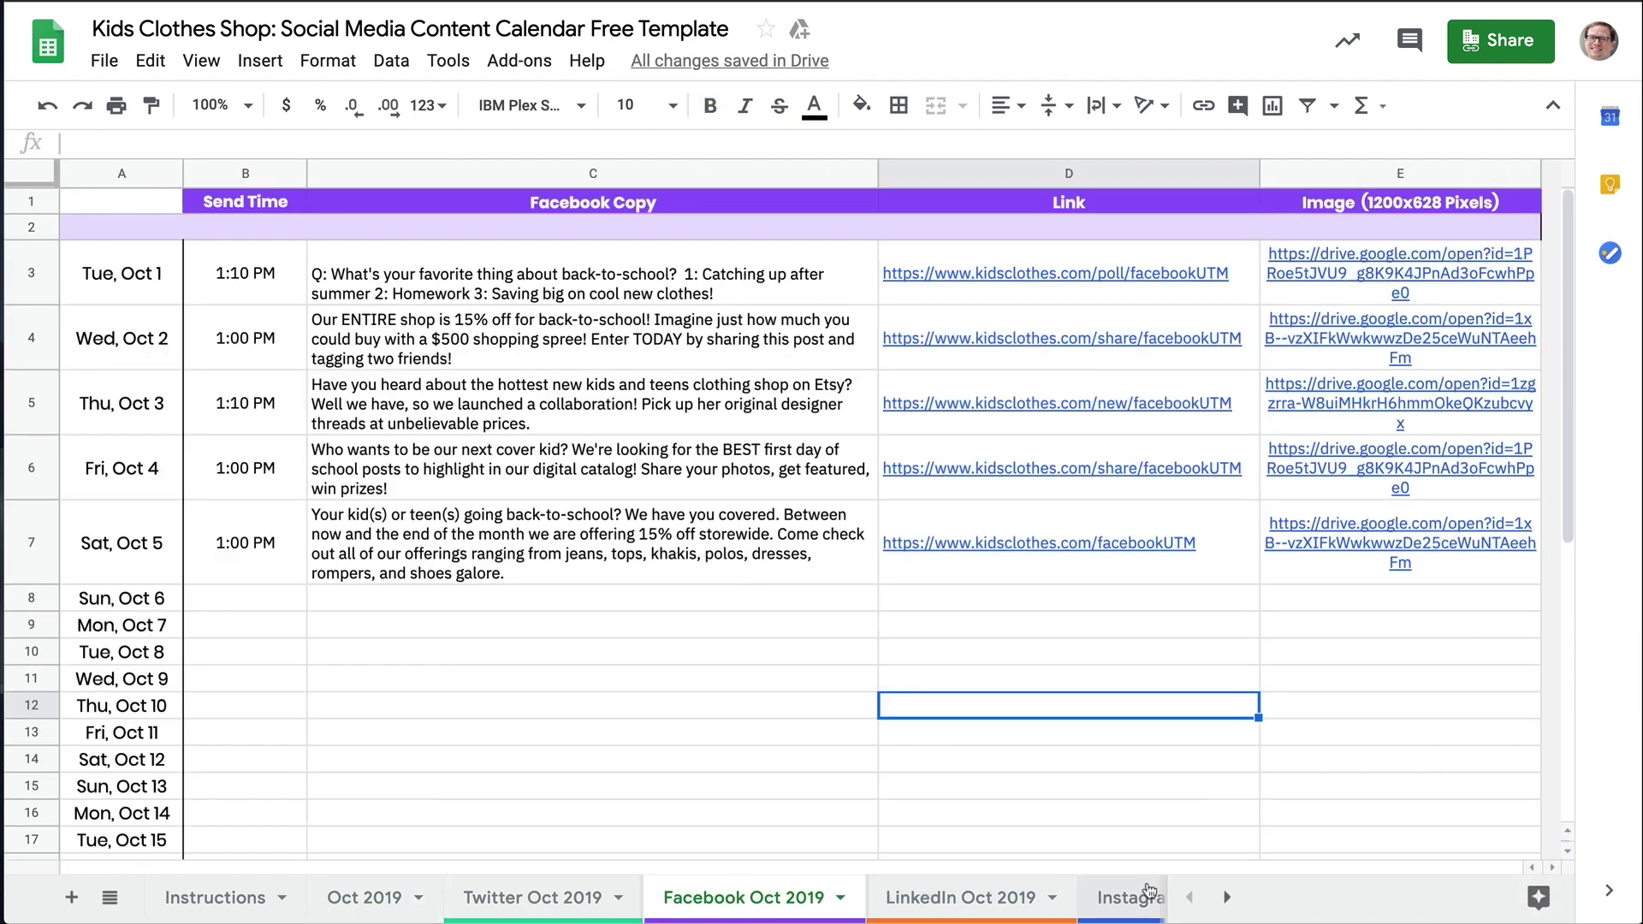
pyautogui.click(1150, 893)
pyautogui.click(1042, 900)
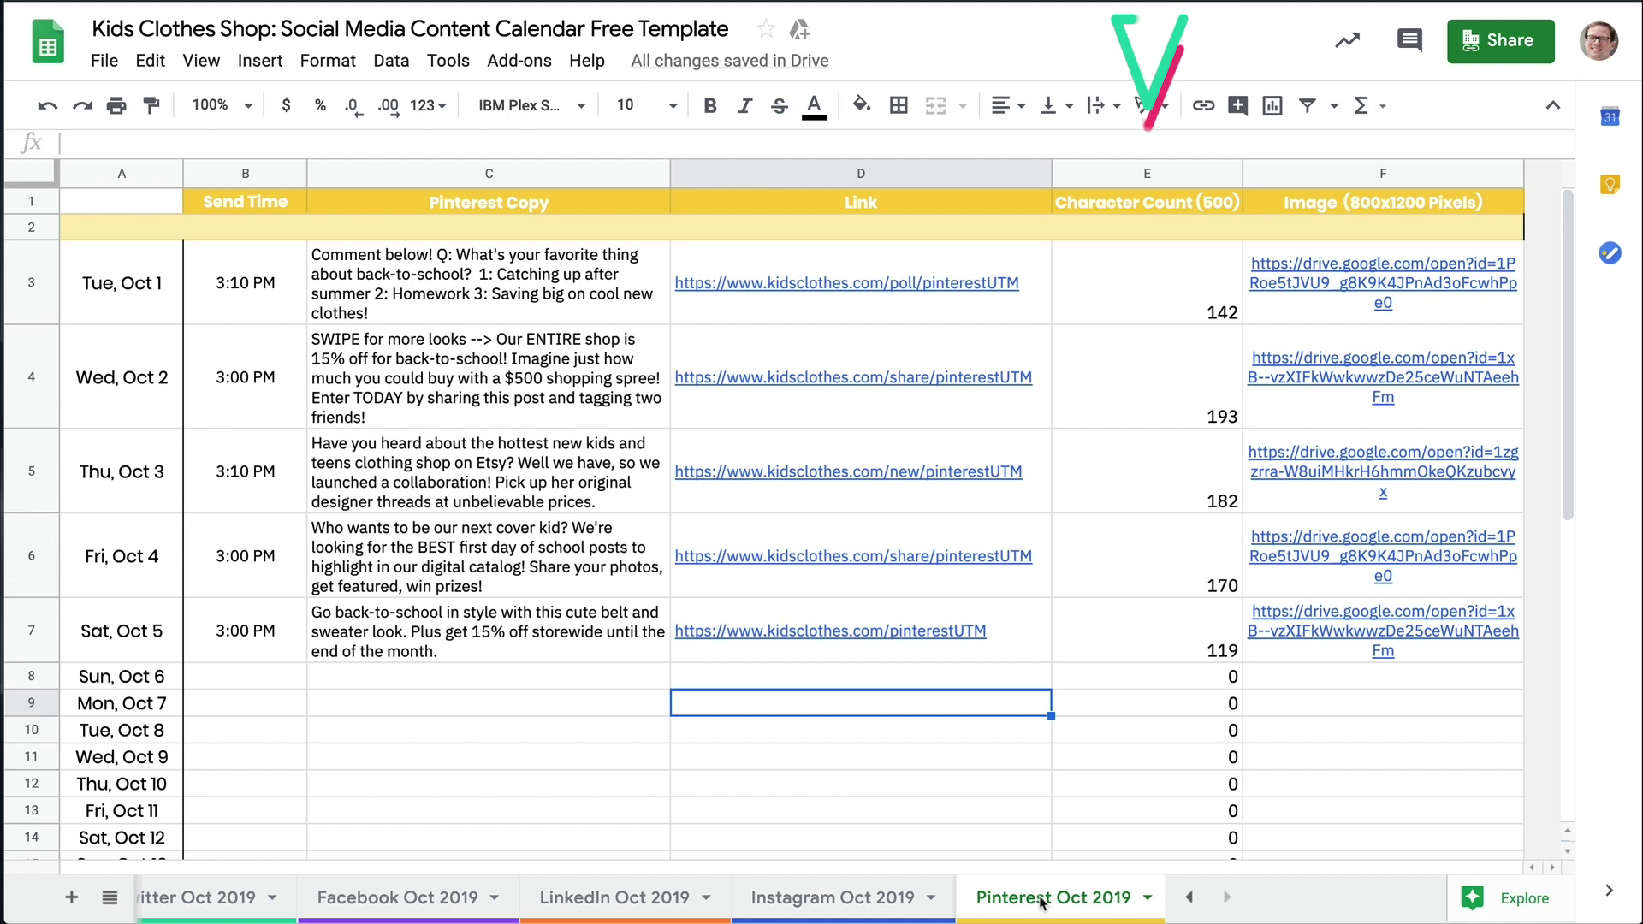
pyautogui.hscroll(-4, 387, 899)
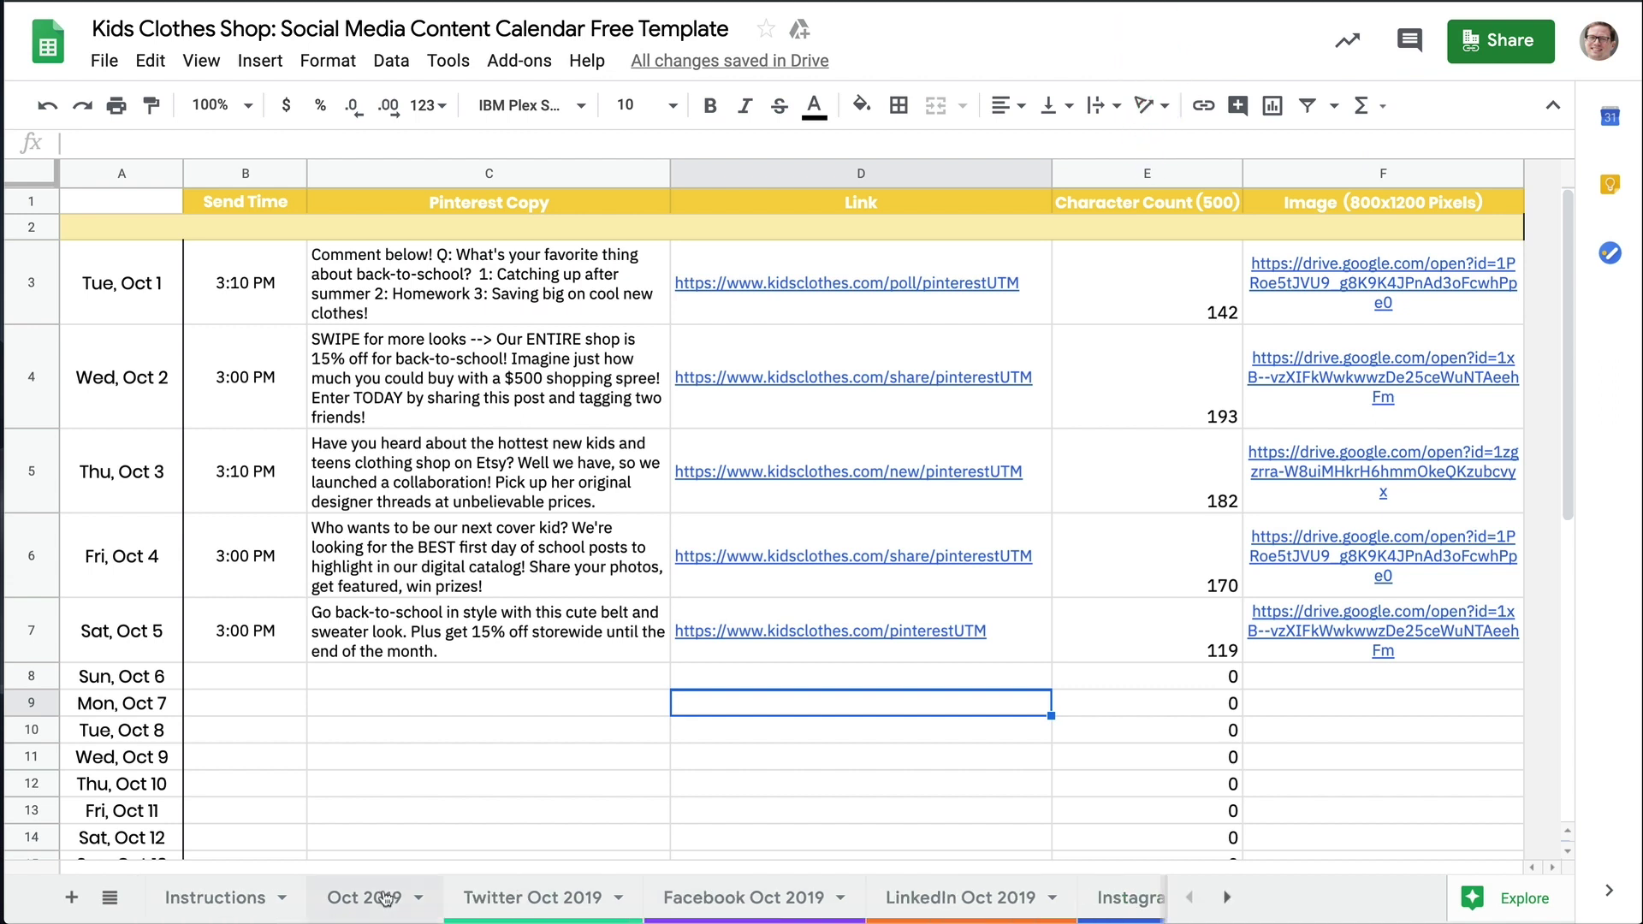
pyautogui.click(387, 899)
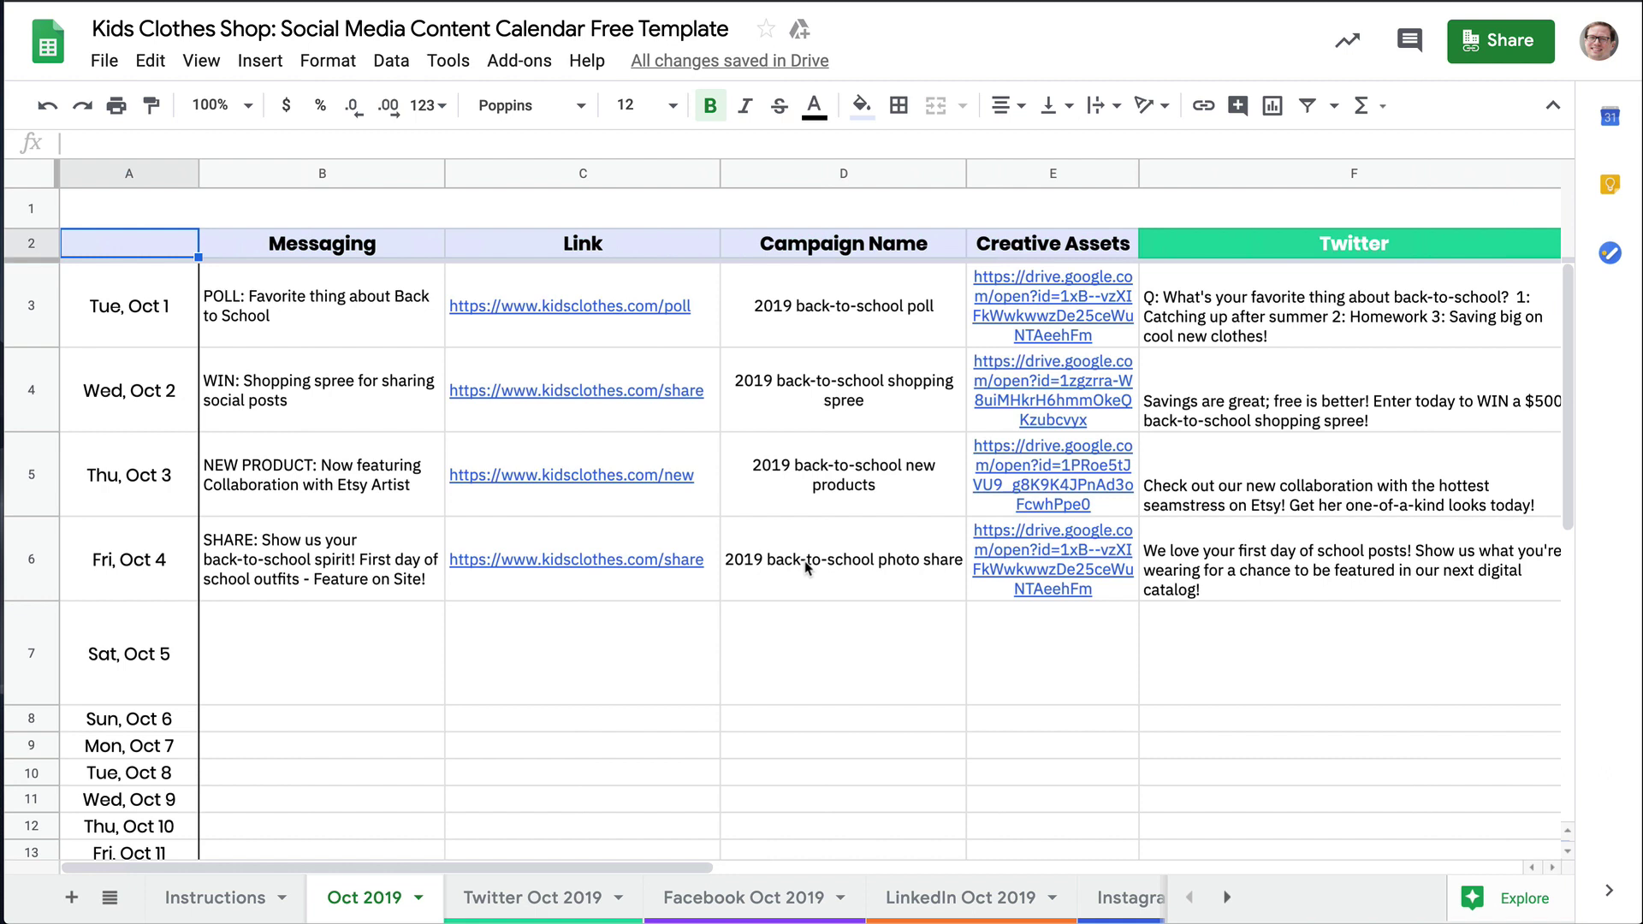
# Enter 'Back-to-school event - 15% off discount storewide' in B7 and paste the shop link into C7
pyautogui.click(322, 652)
pyautogui.write('Back-to-school')
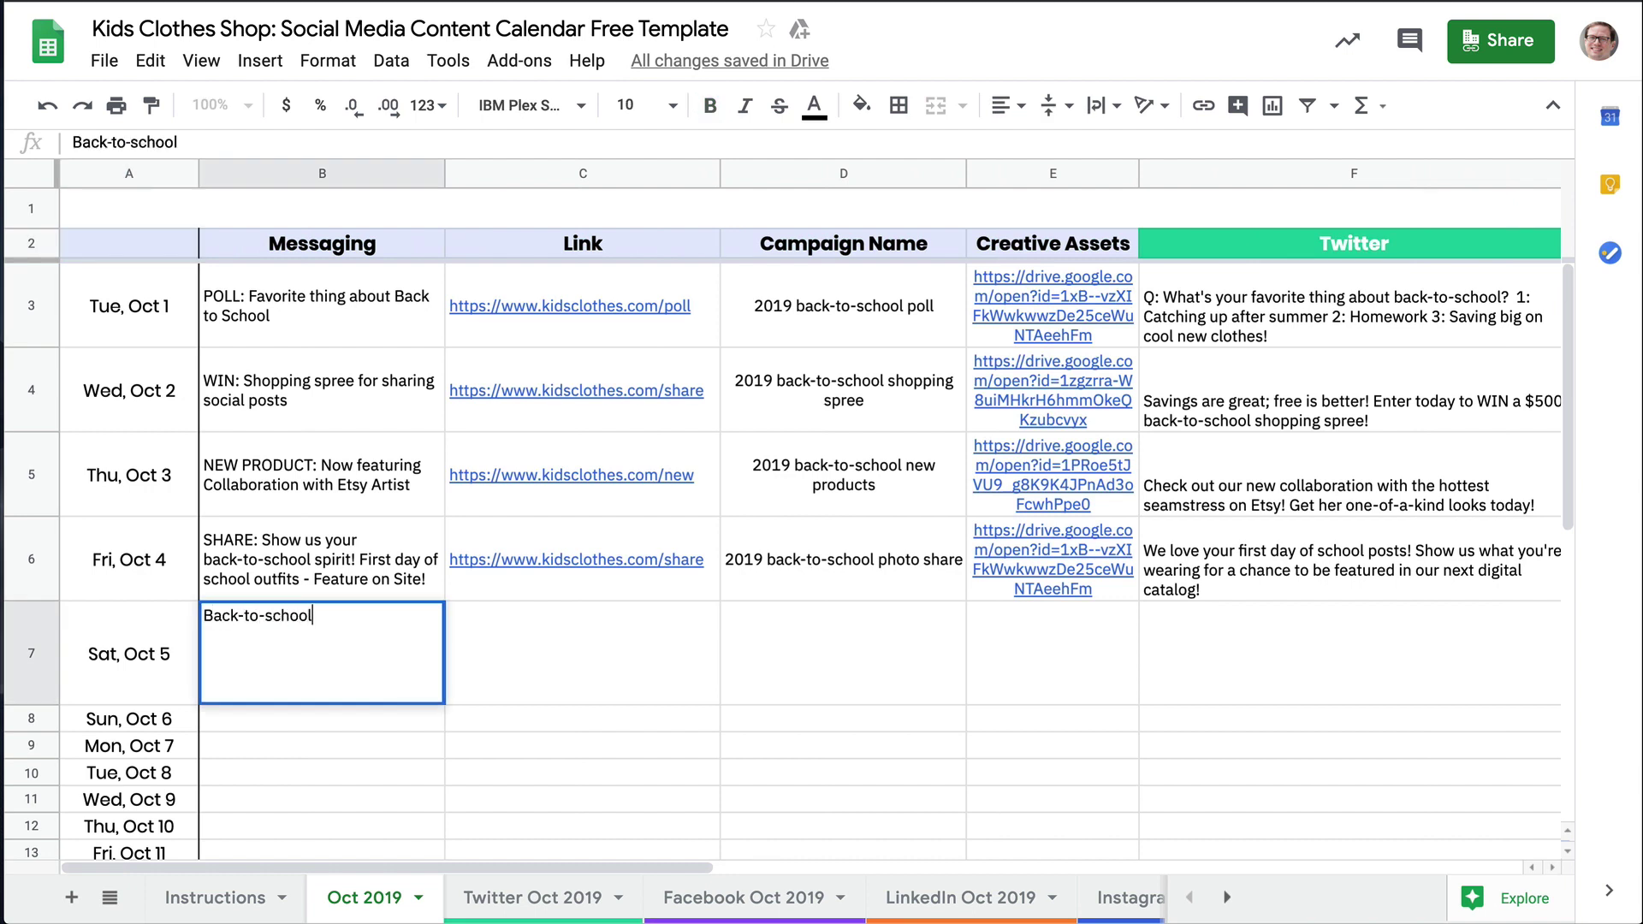
pyautogui.write(' event - 15% off')
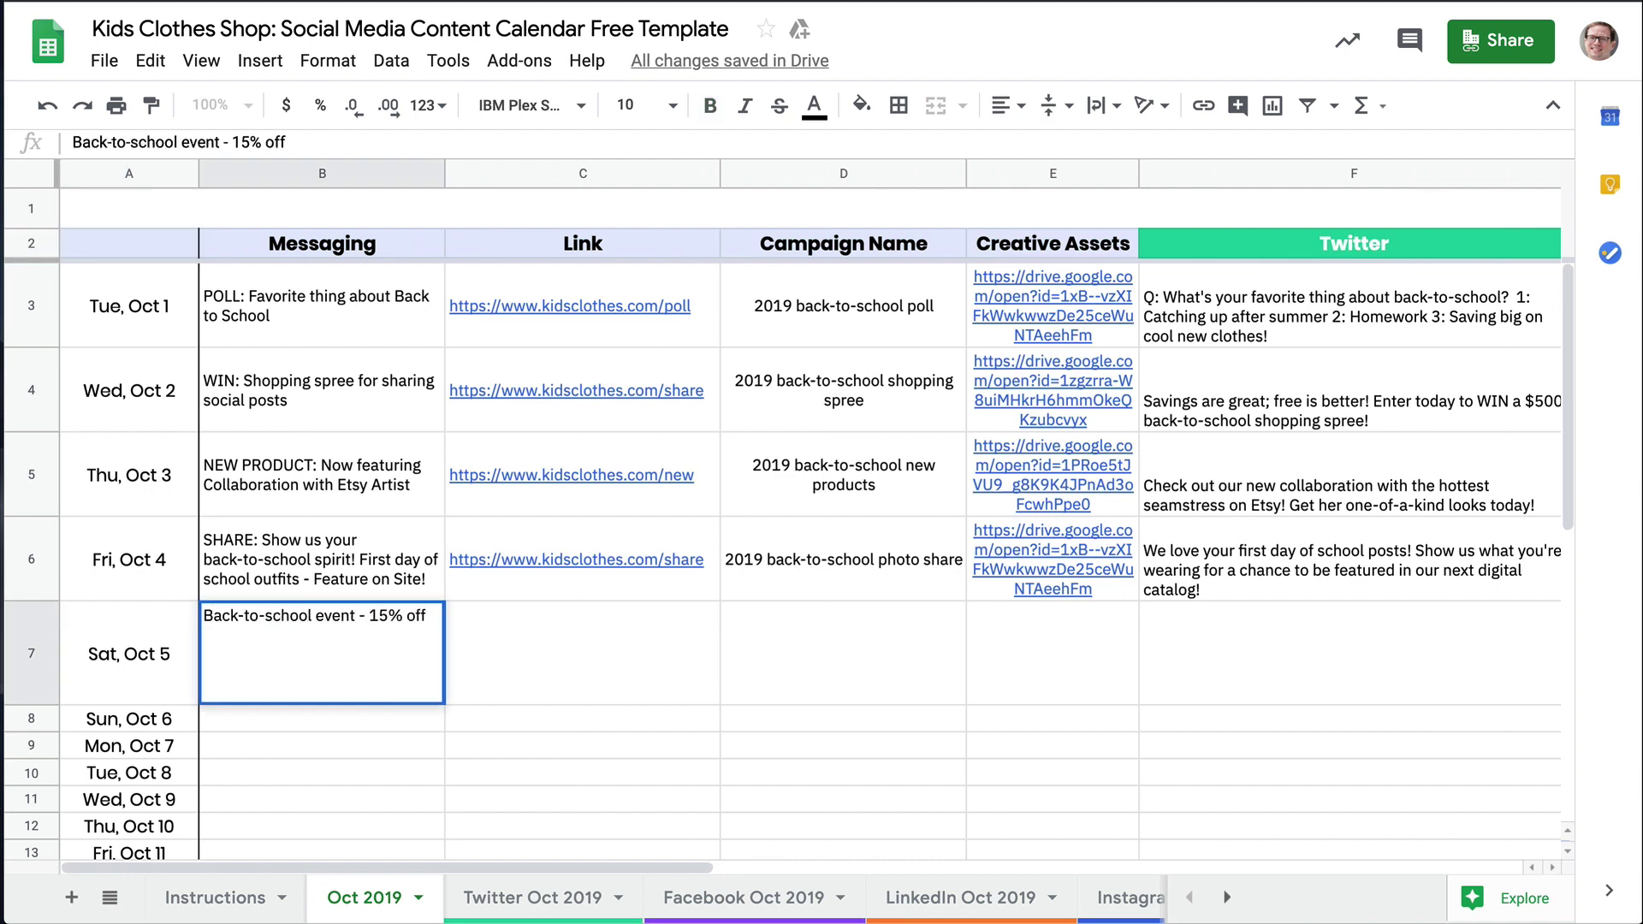
pyautogui.write(' discount storewide')
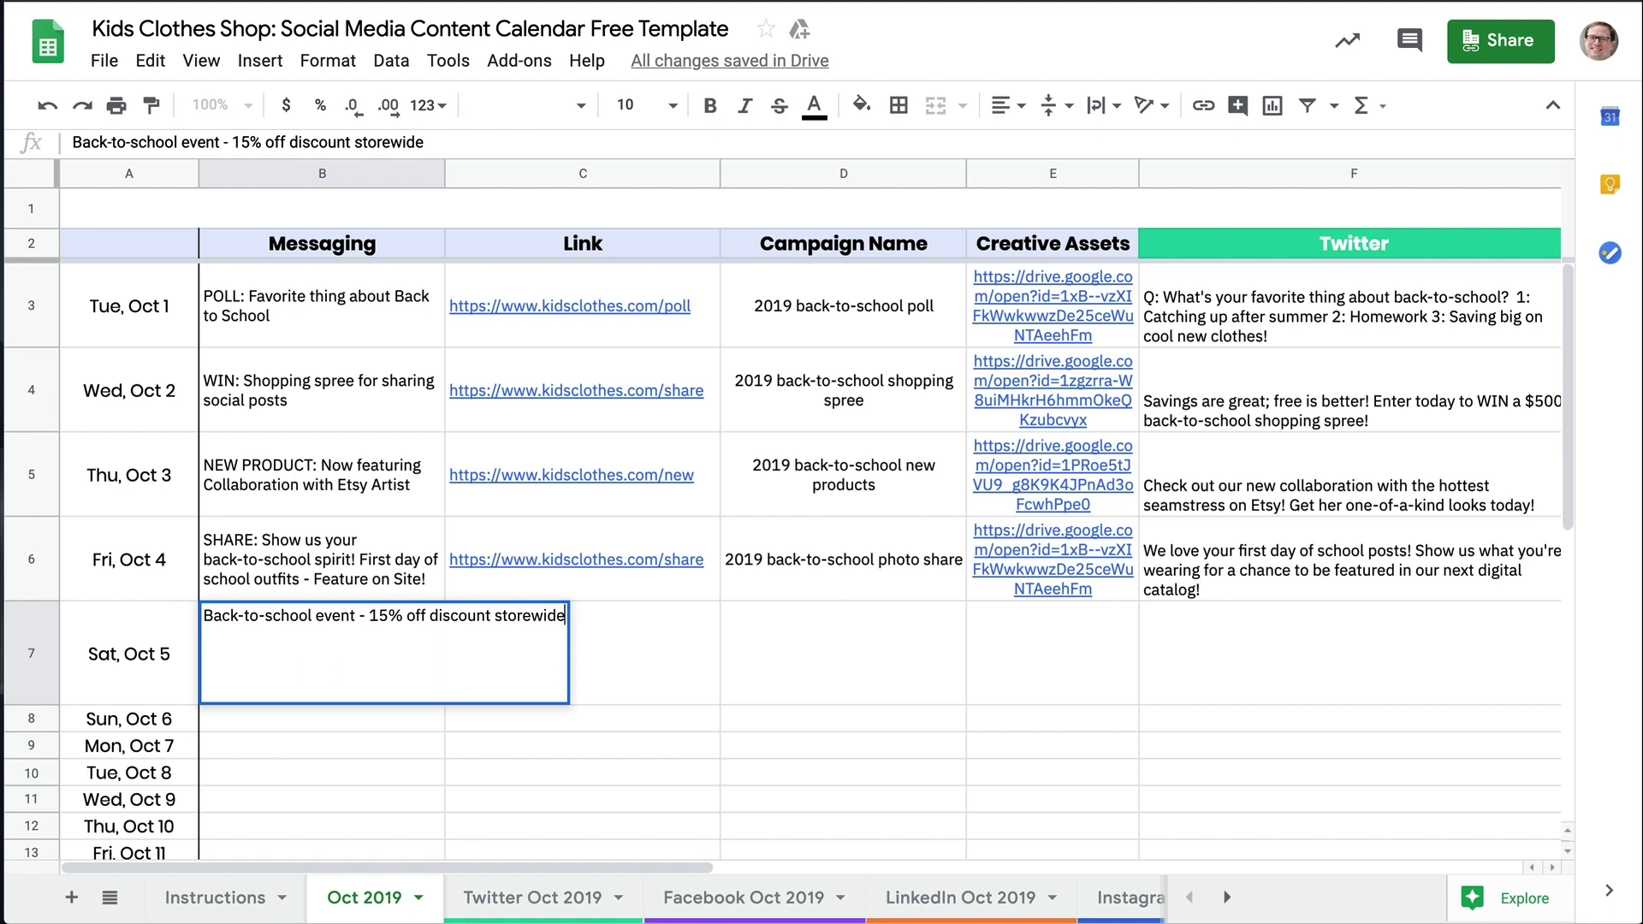
pyautogui.press('Return')
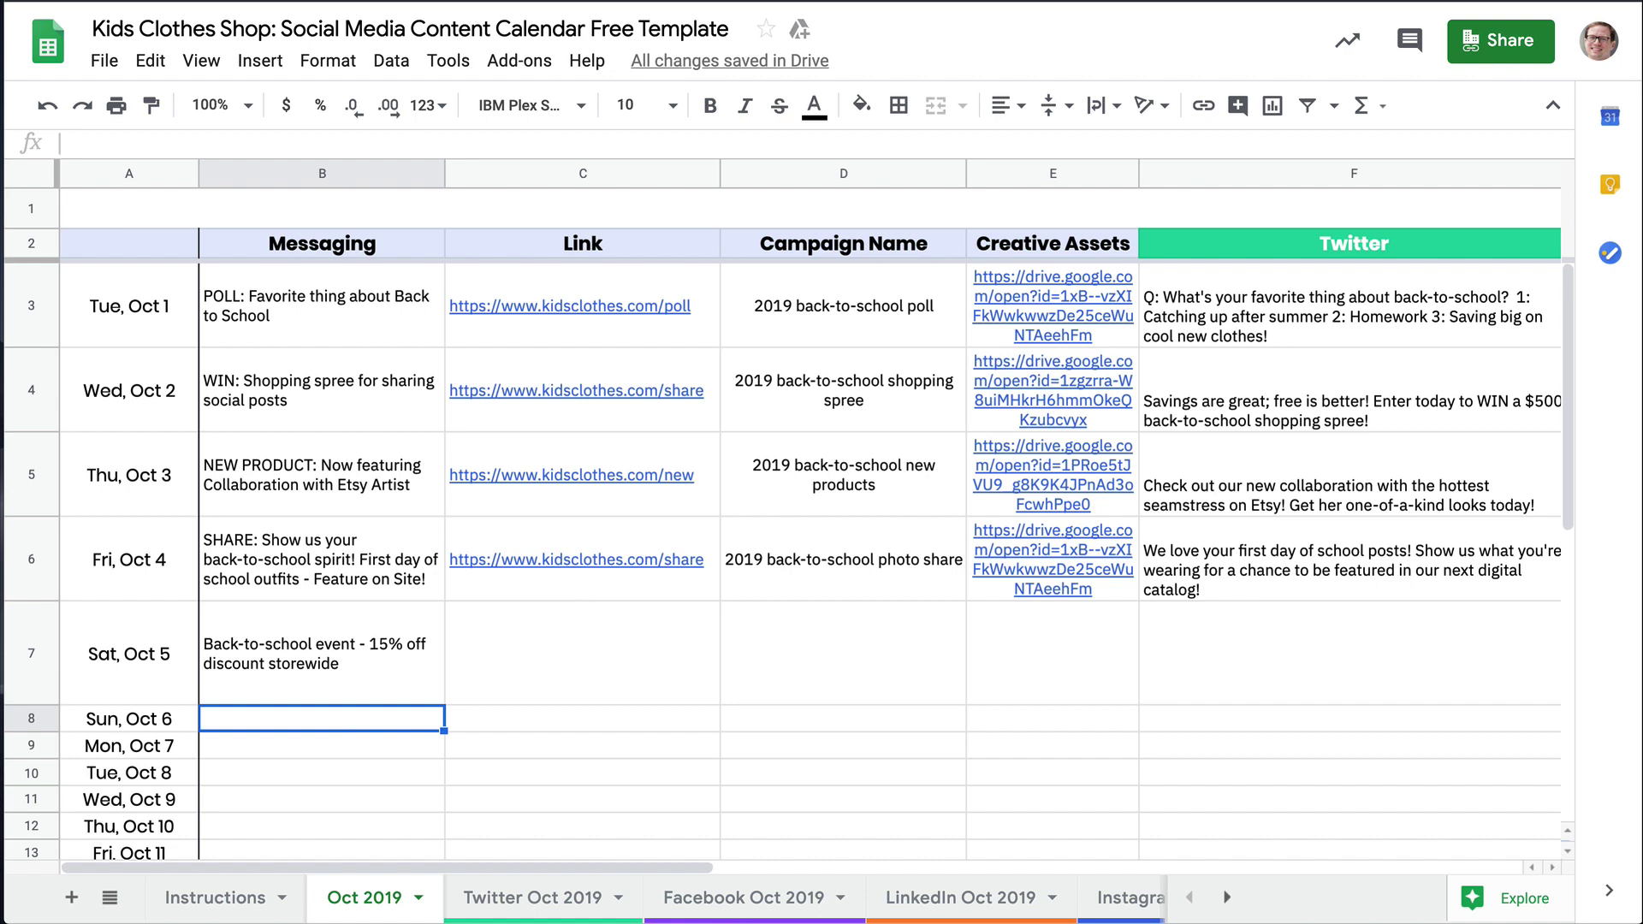
pyautogui.click(582, 652)
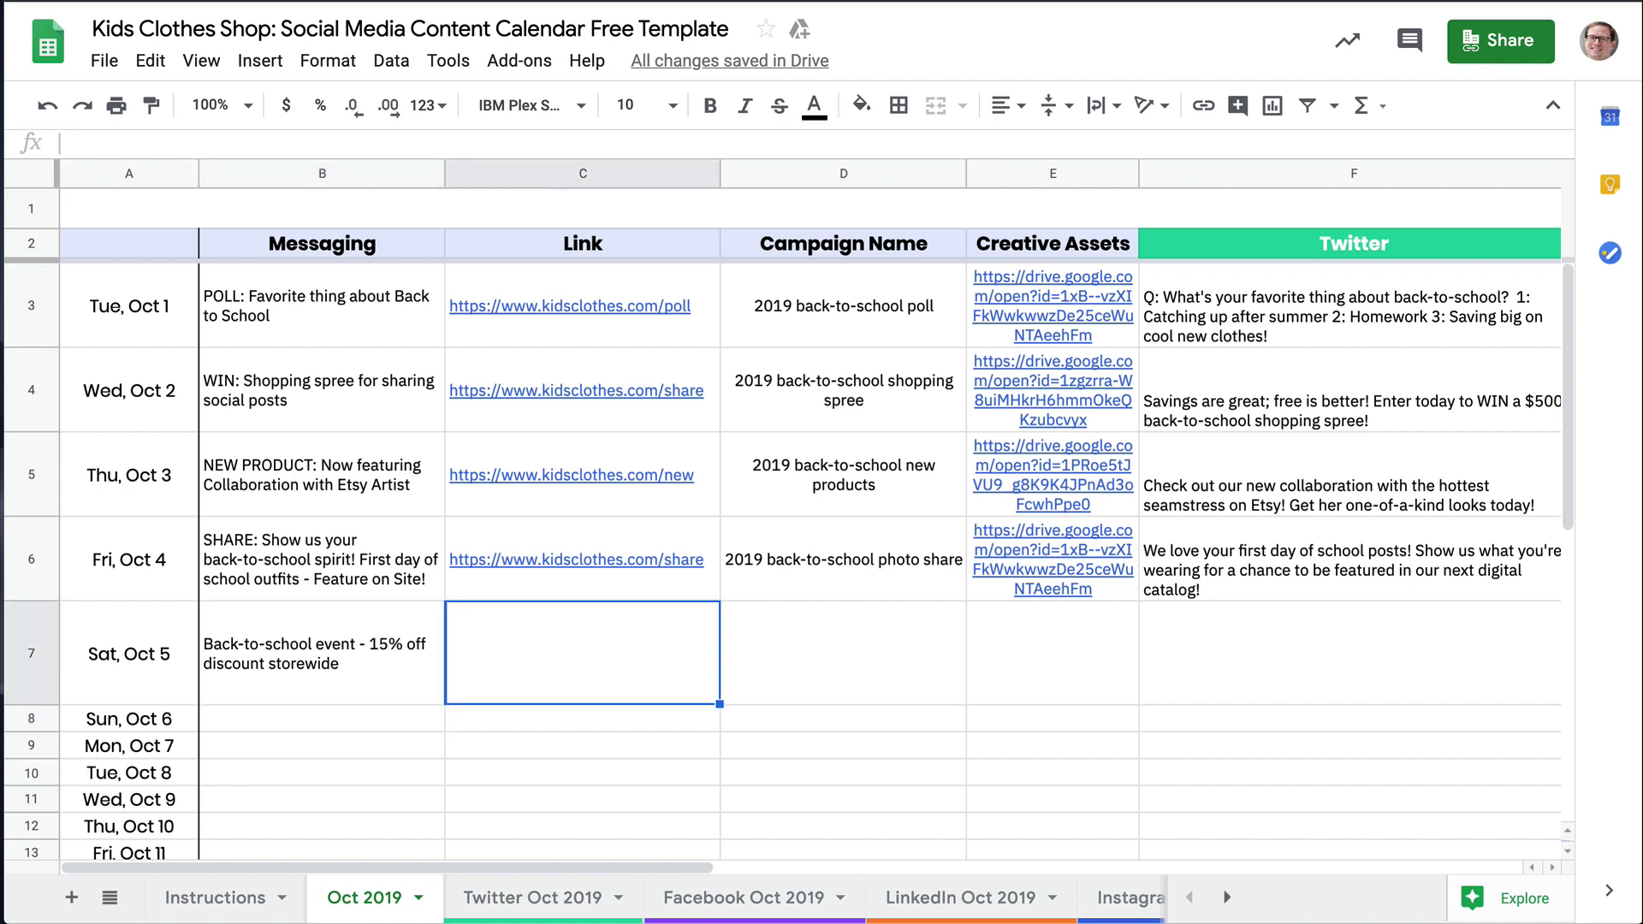
pyautogui.doubleClick(650, 654)
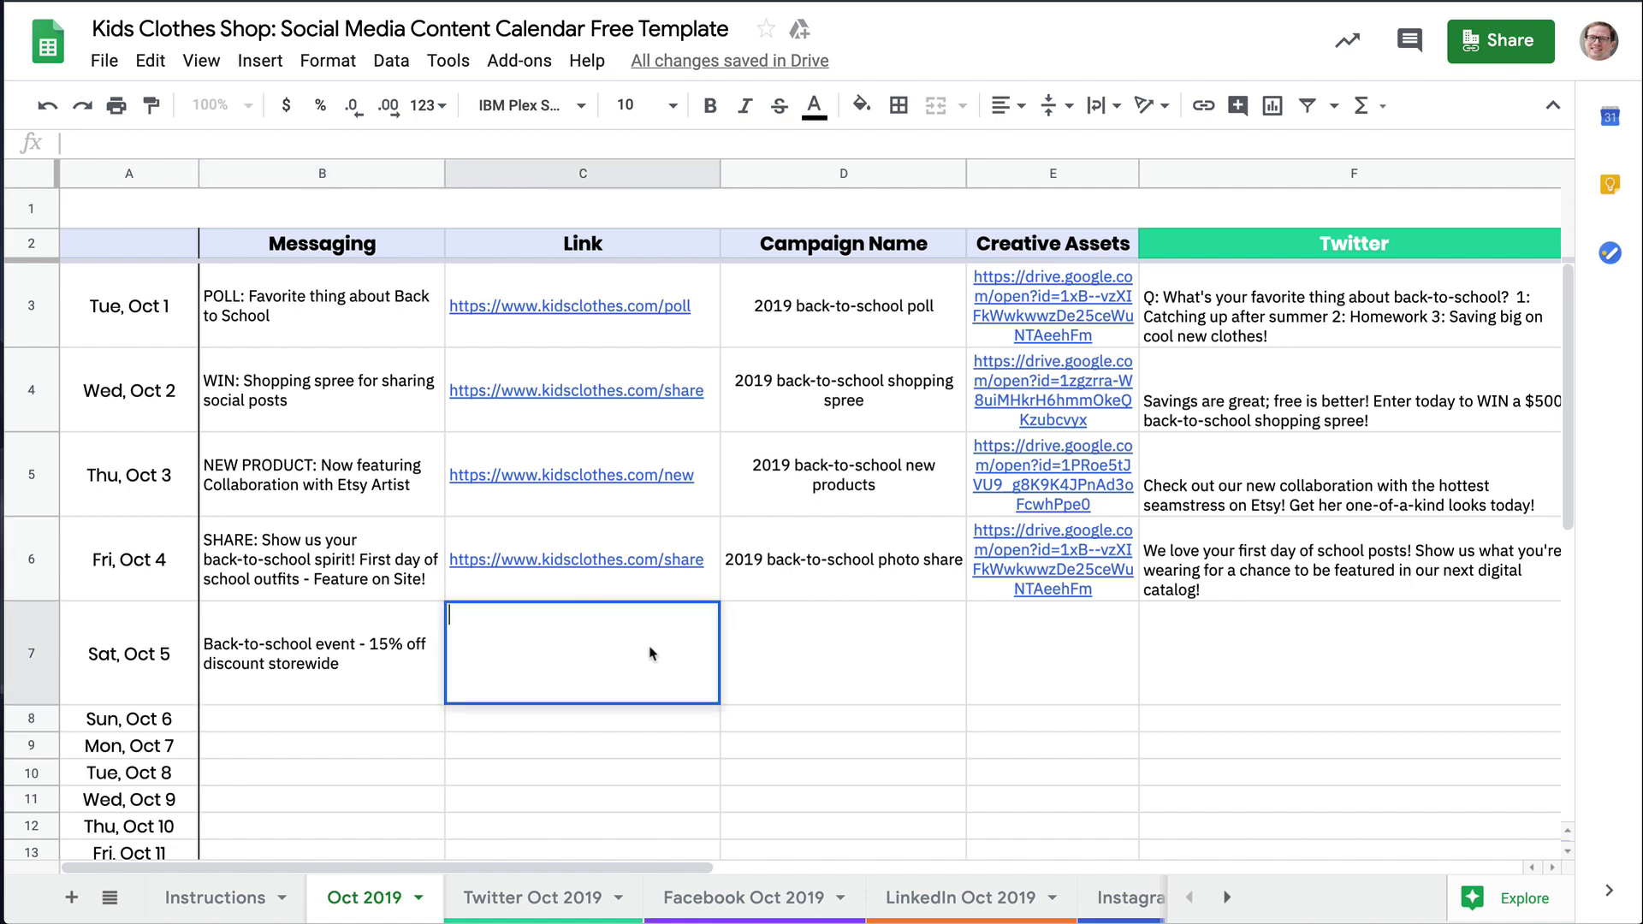
pyautogui.write('https://www.kidsclothes.com/')
pyautogui.press('Return')
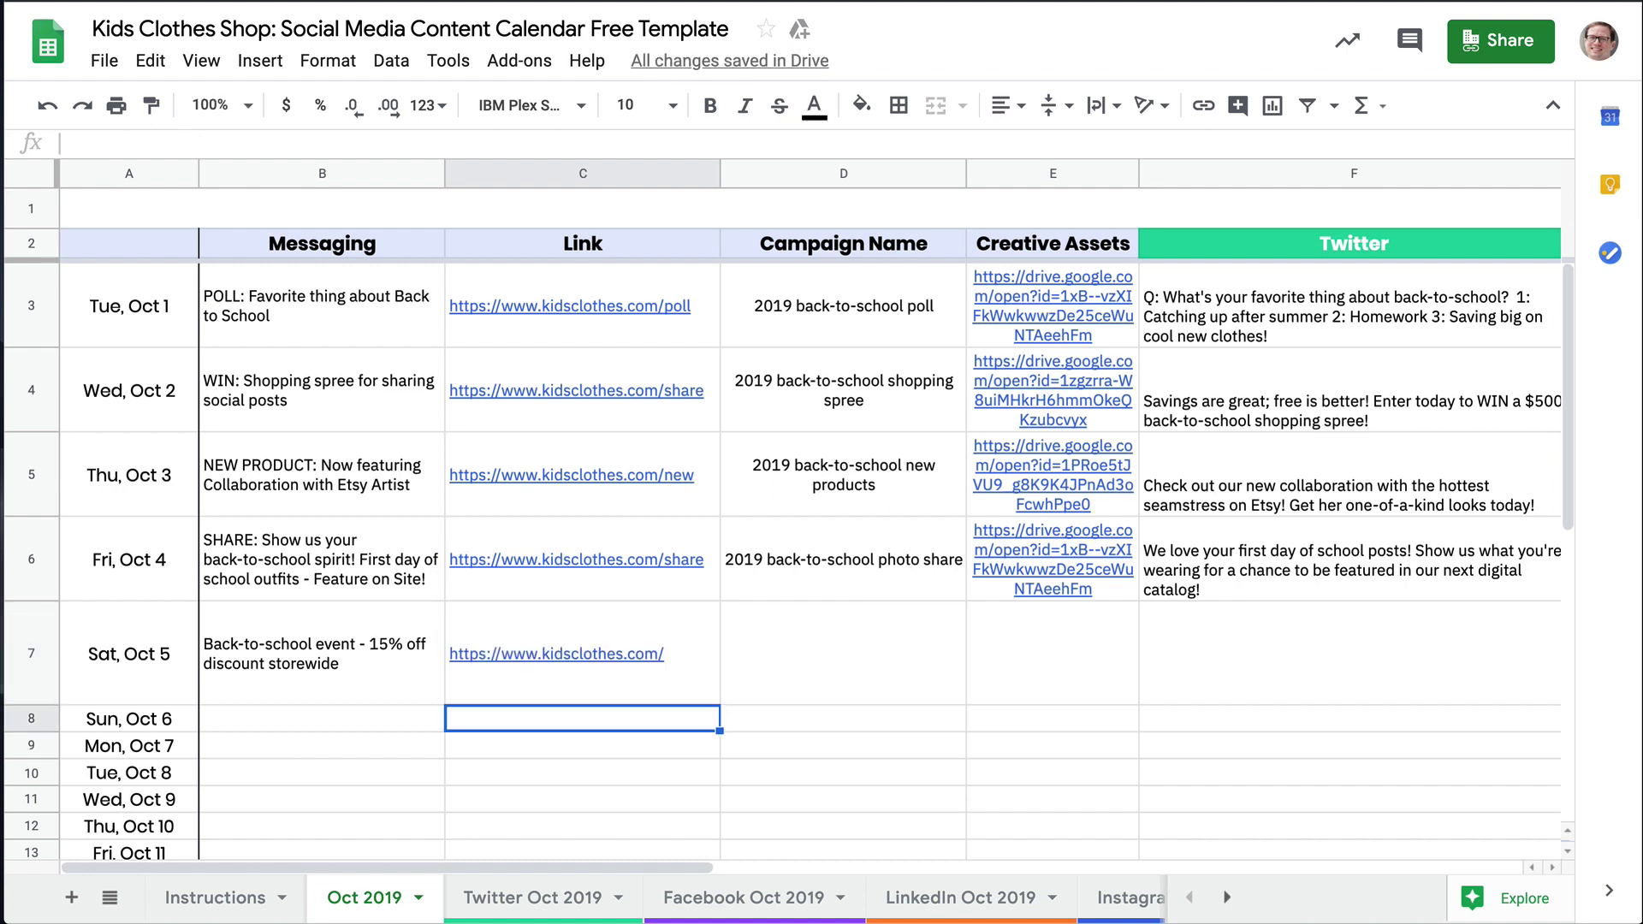
# Paste the campaign name into D7, the Drive asset link into E7 and the tweet into F7
pyautogui.doubleClick(836, 616)
pyautogui.write('2019 back-to-school 15% savings event')
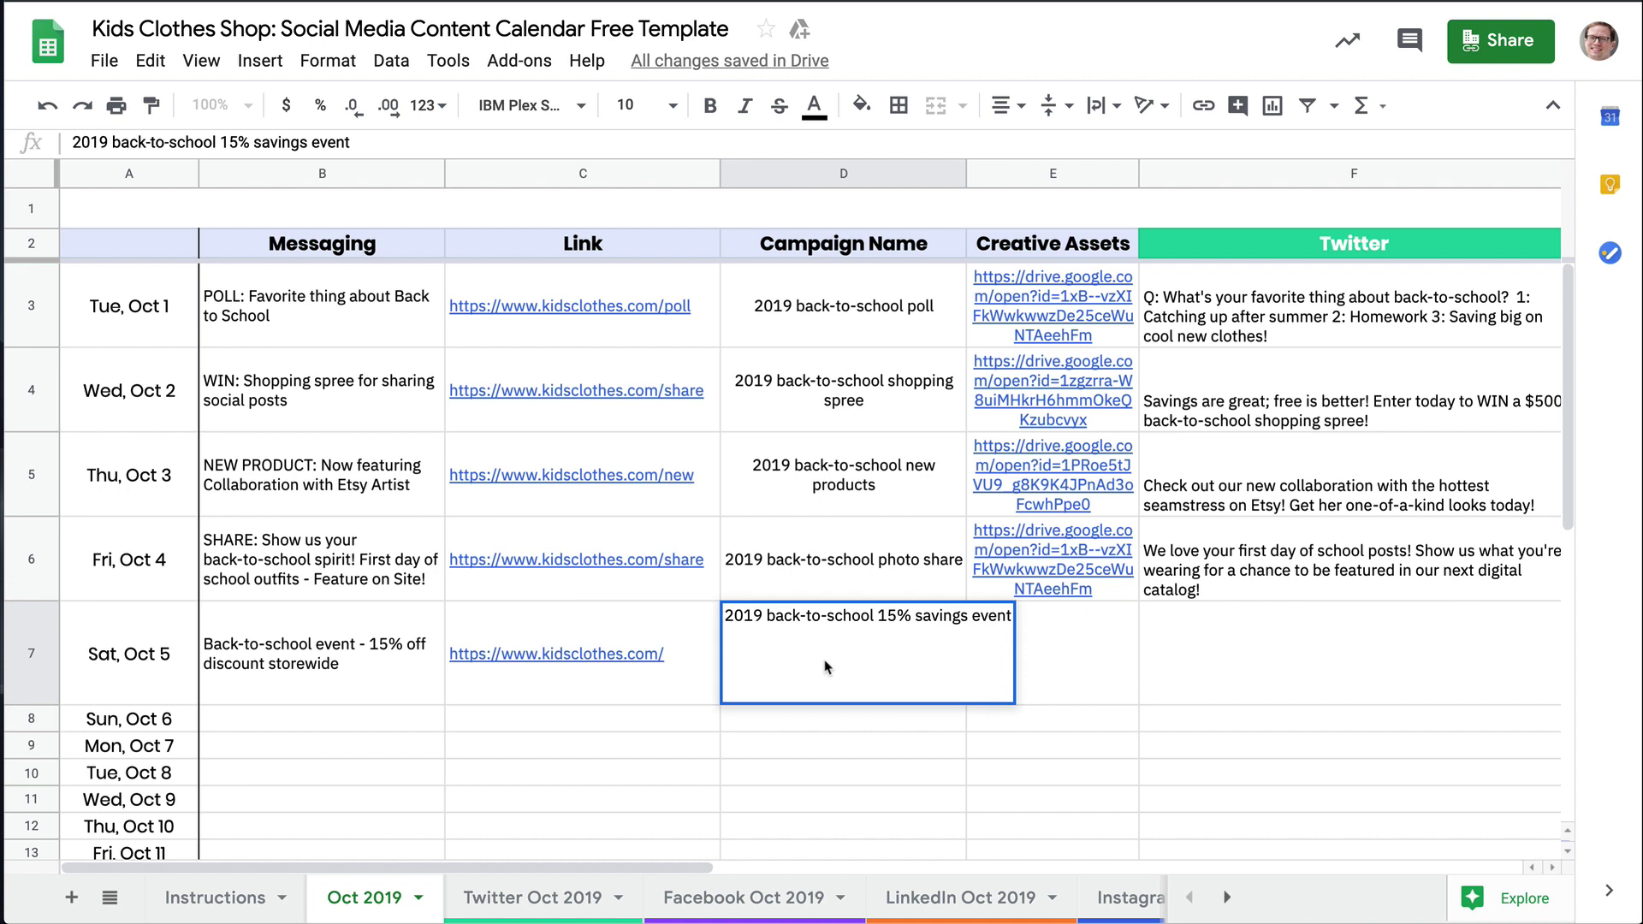
pyautogui.click(1062, 660)
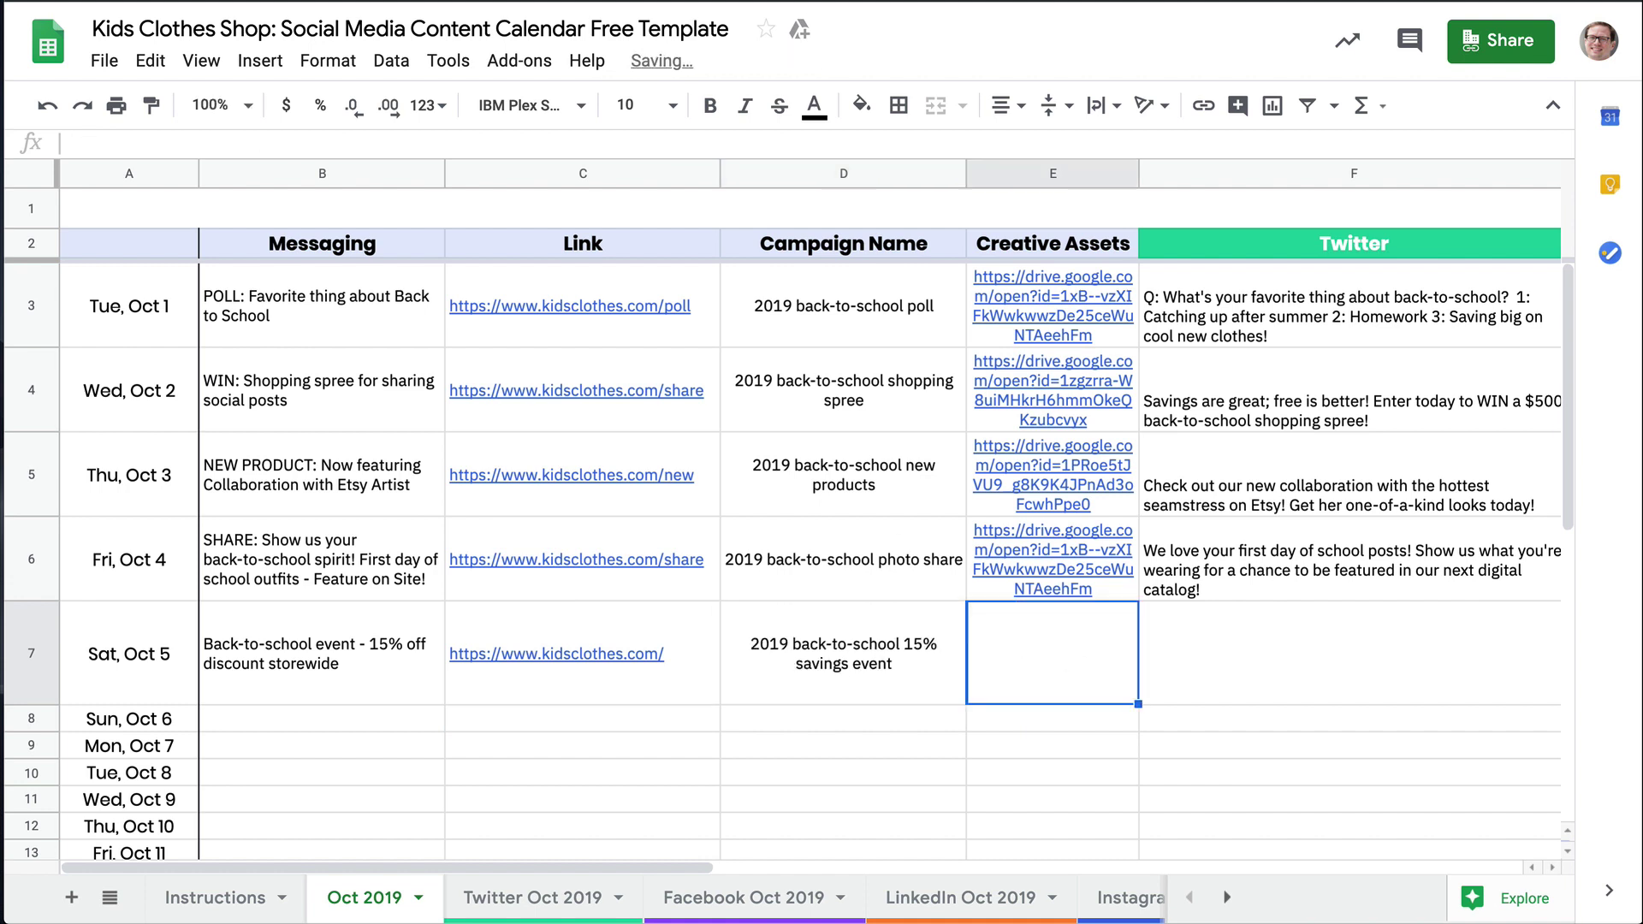
pyautogui.doubleClick(1062, 655)
pyautogui.click(997, 725)
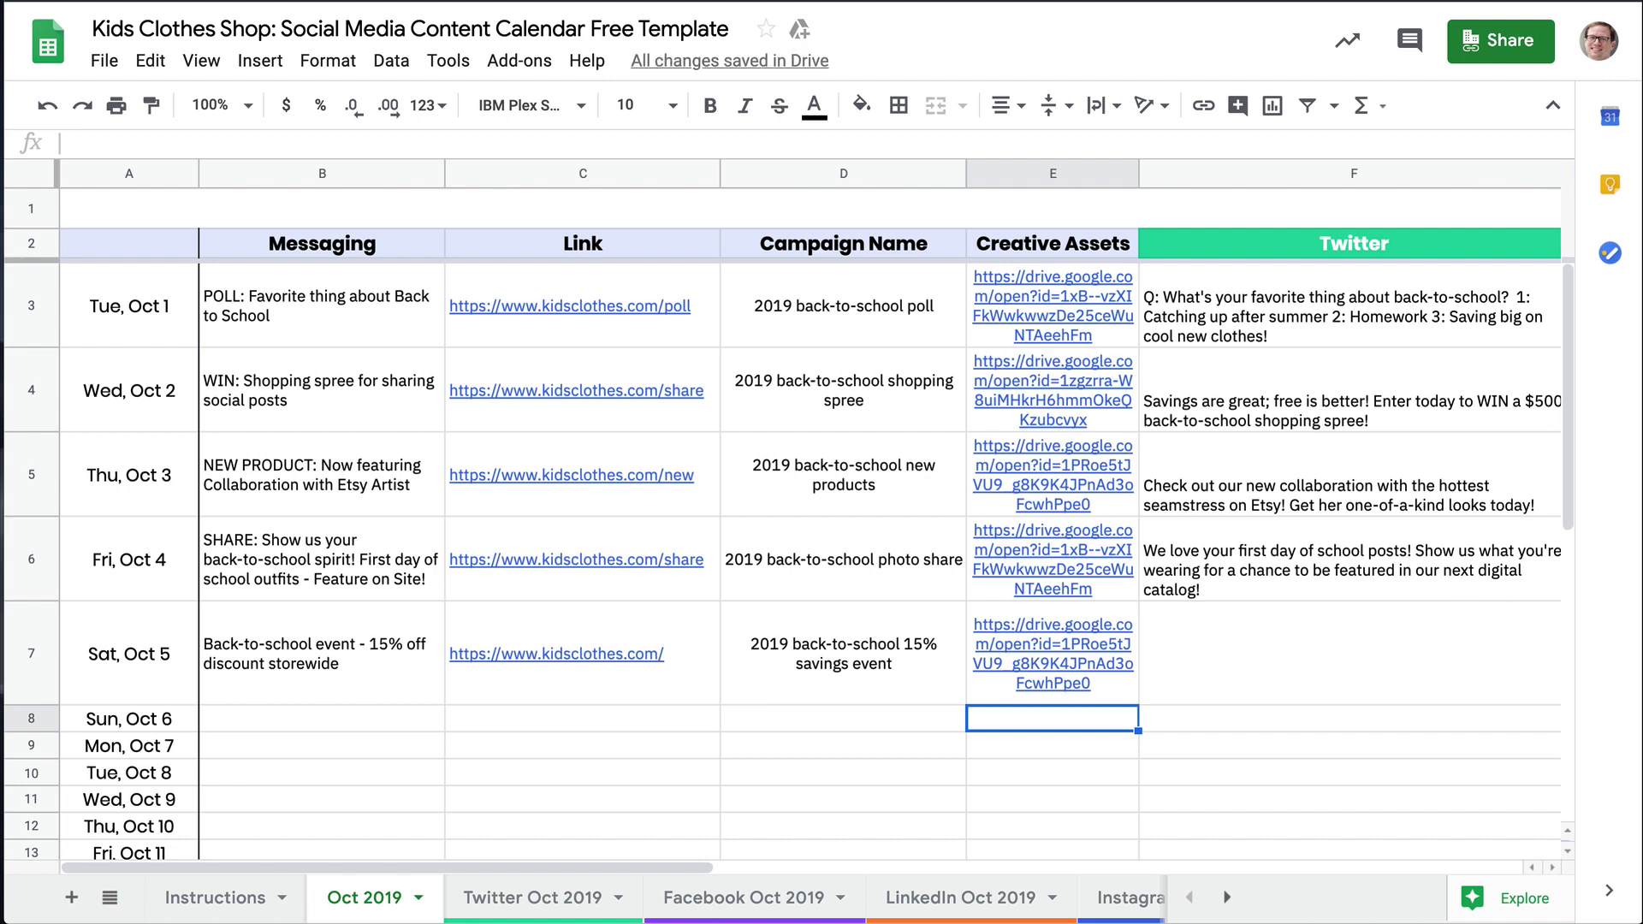
pyautogui.doubleClick(1292, 629)
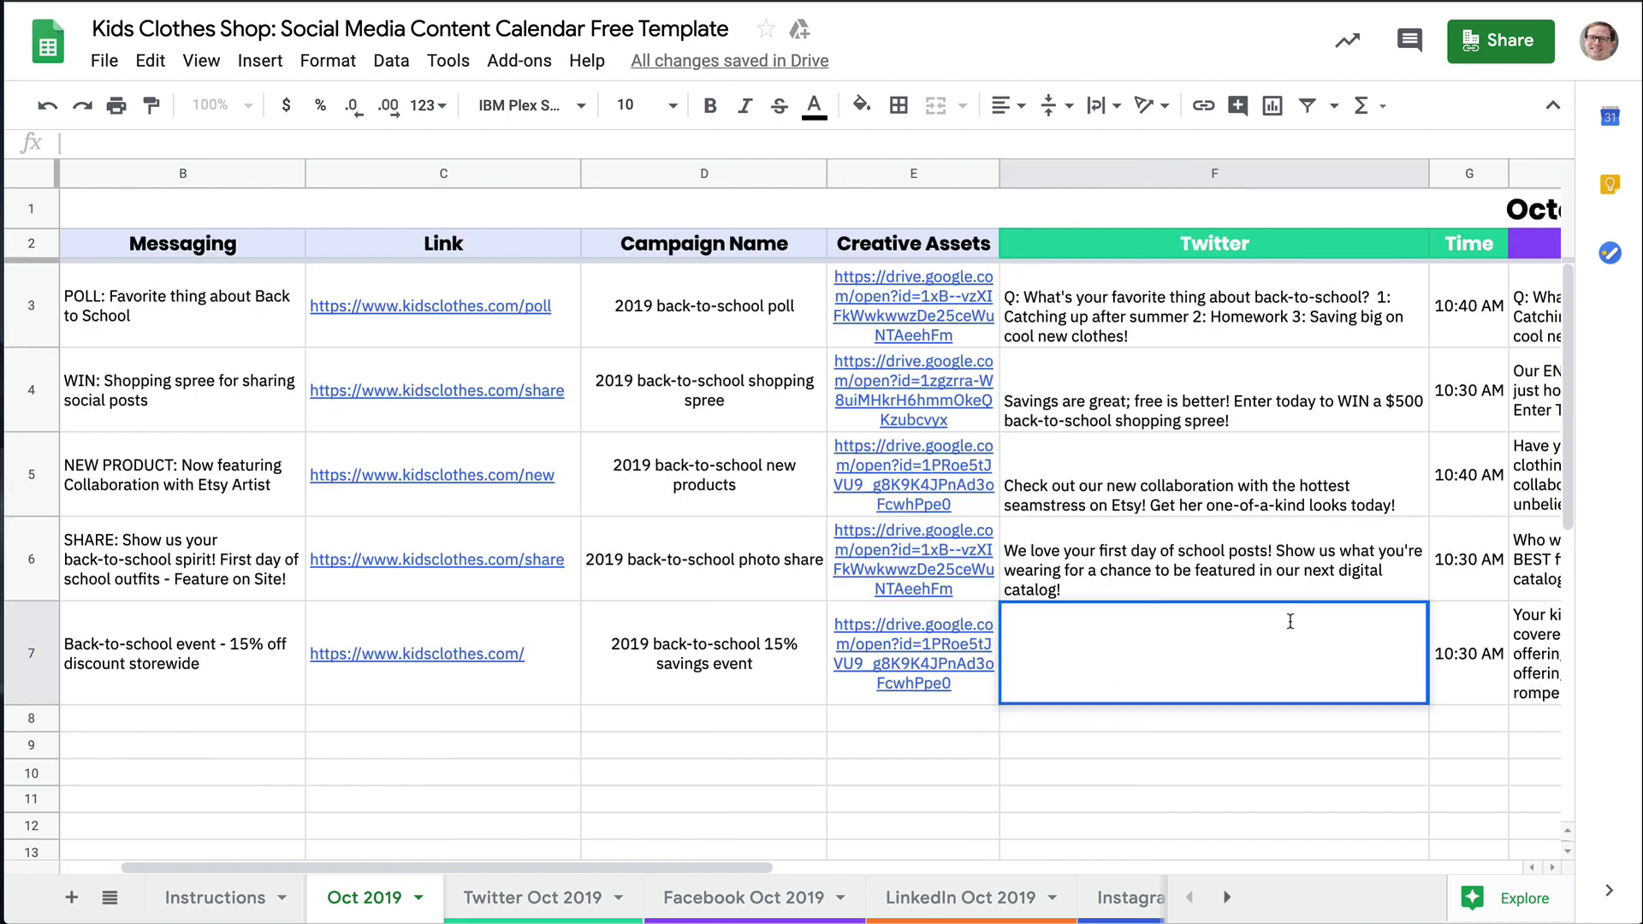
pyautogui.write('Back-to-school shopping can be a drag on the bank account. Save 15% for our back-to-school event between now and the end of the month.')
pyautogui.press('Return')
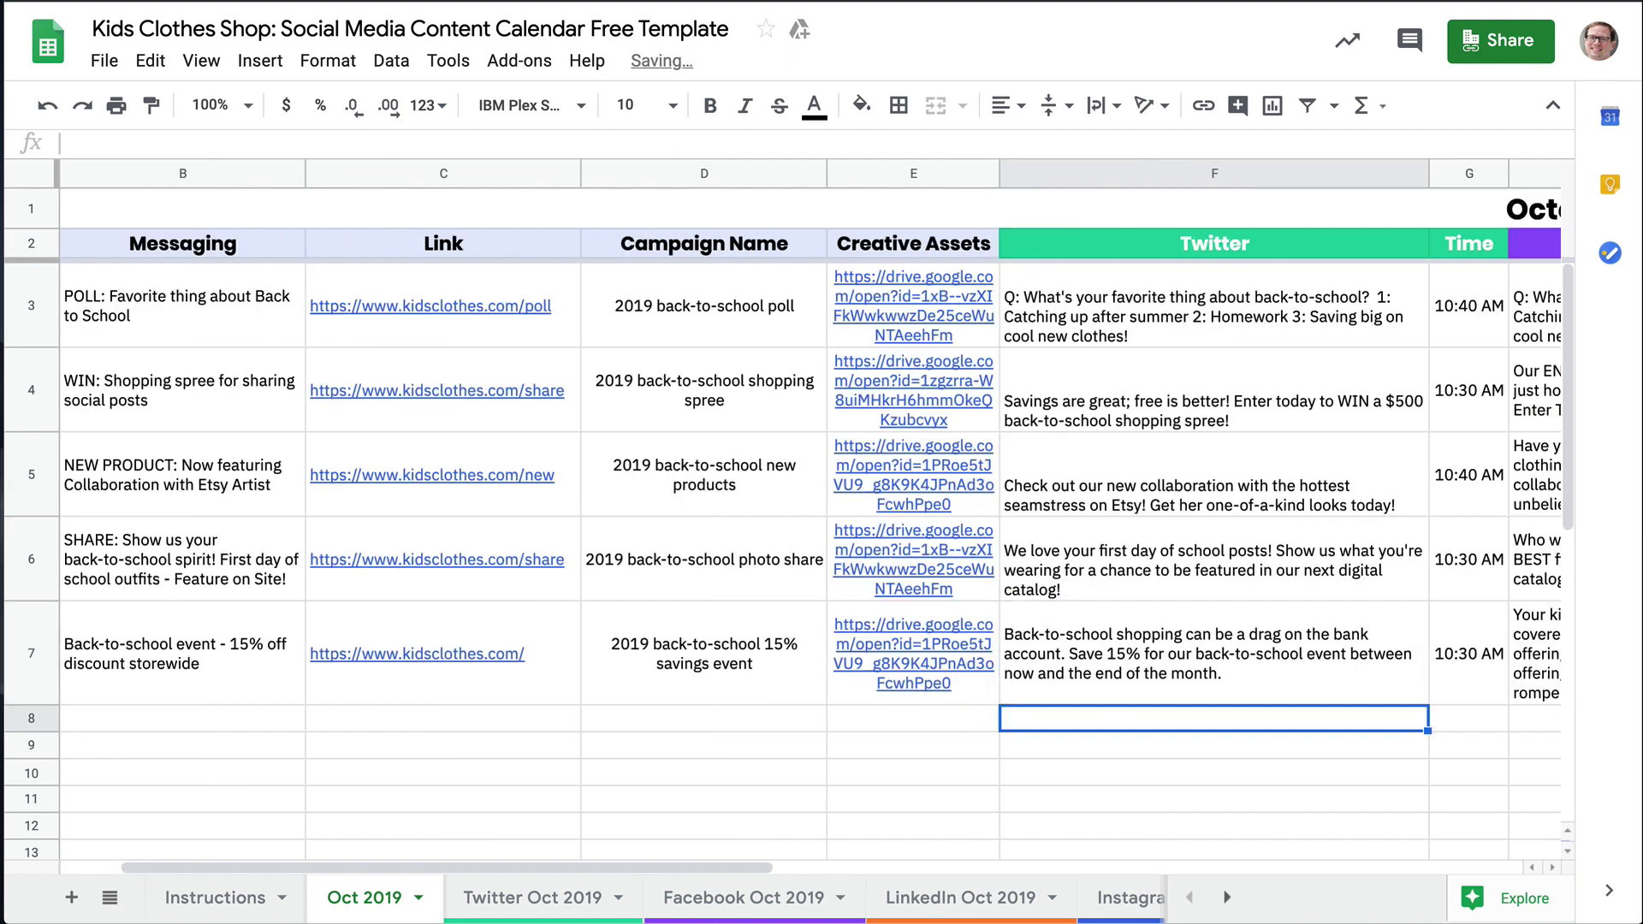
pyautogui.hscroll(-2, 809, 514)
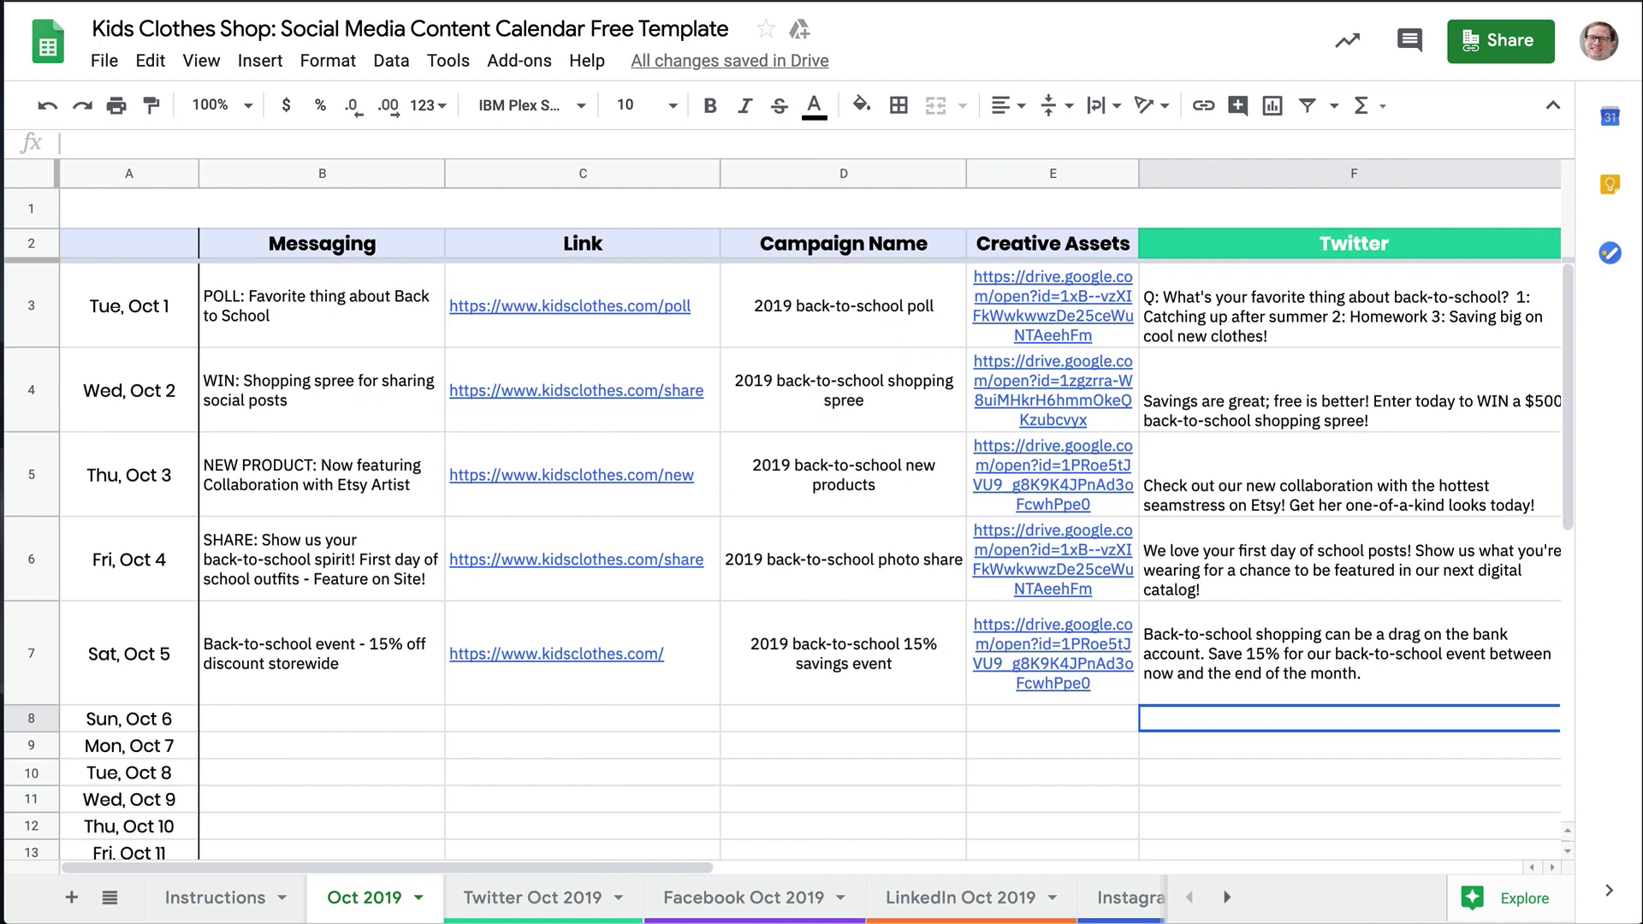
pyautogui.hscroll(5, 808, 513)
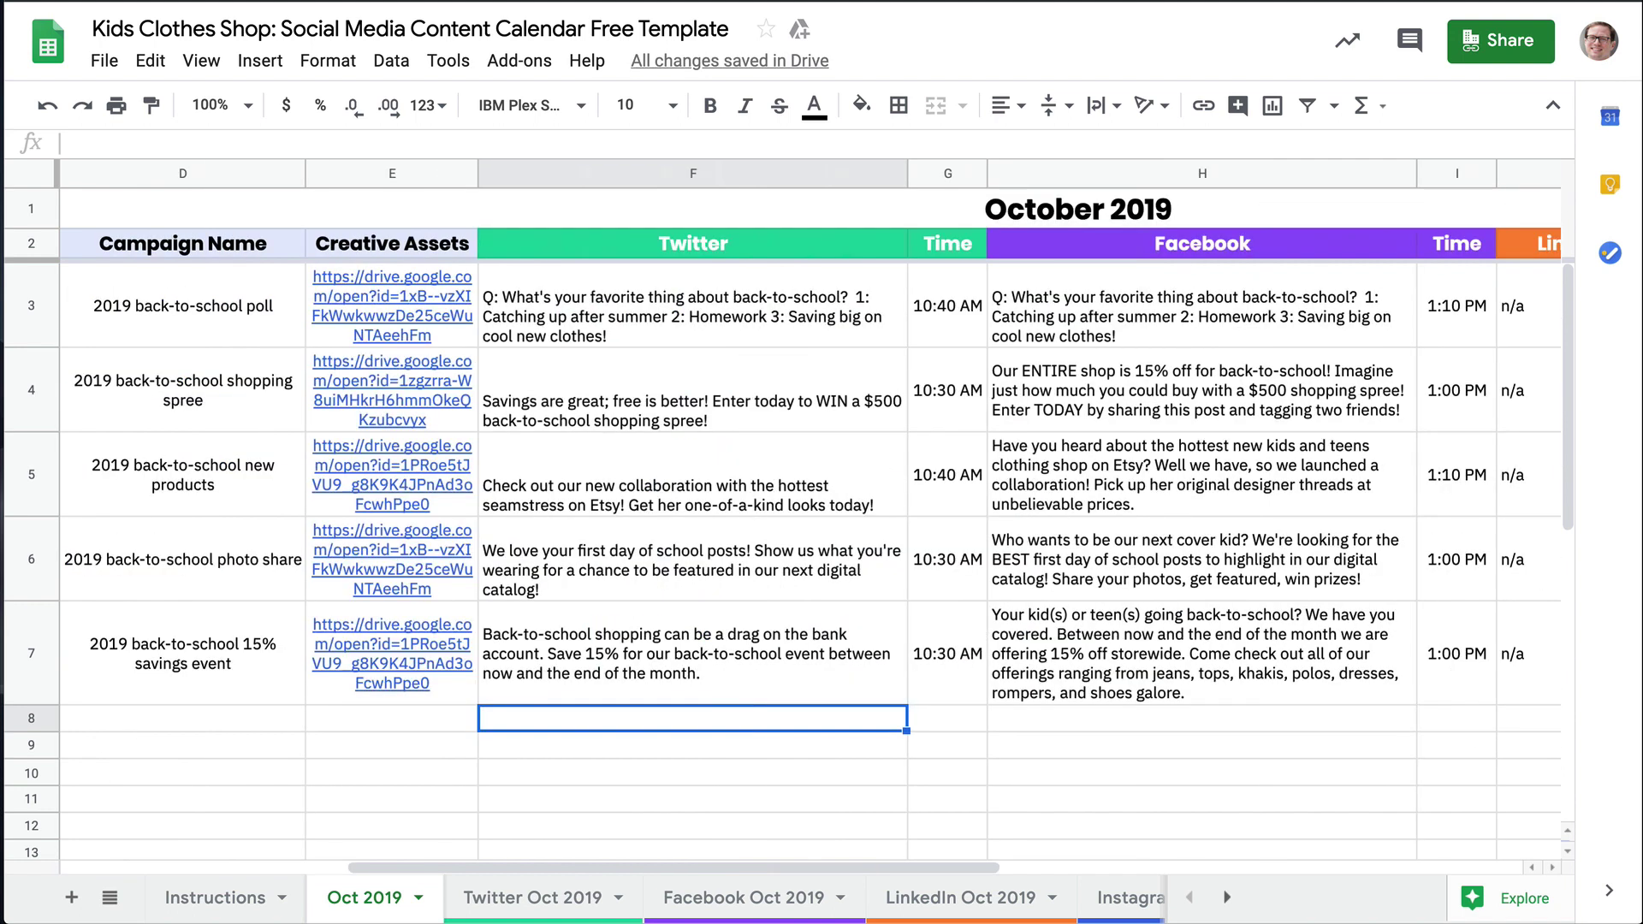
pyautogui.hscroll(5, 809, 513)
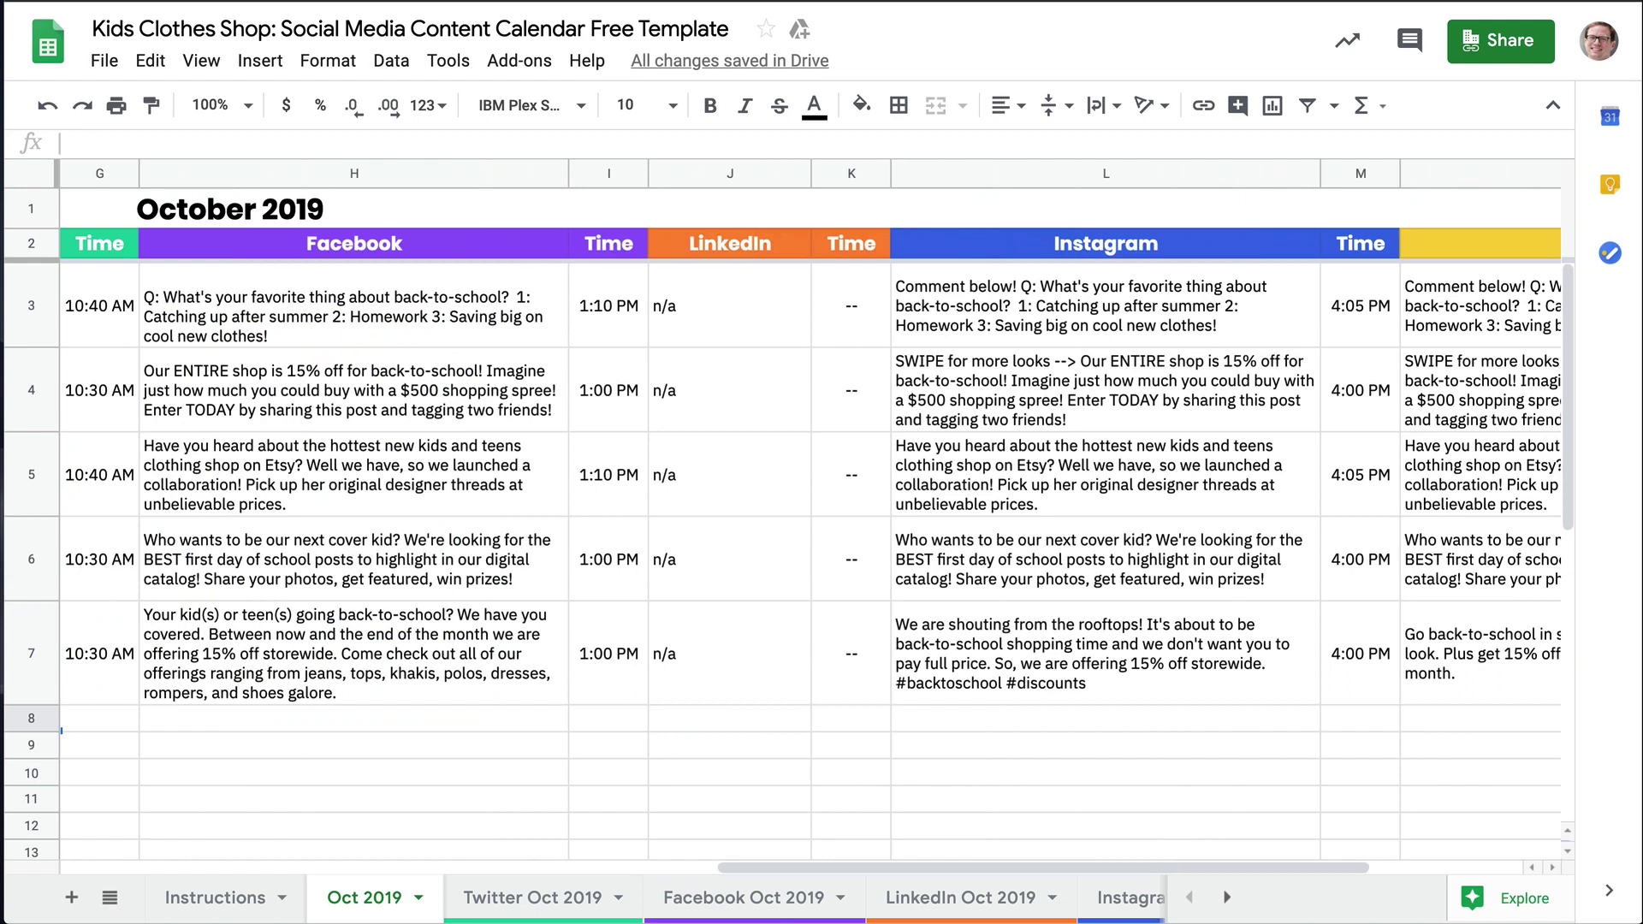
pyautogui.hscroll(4, 809, 514)
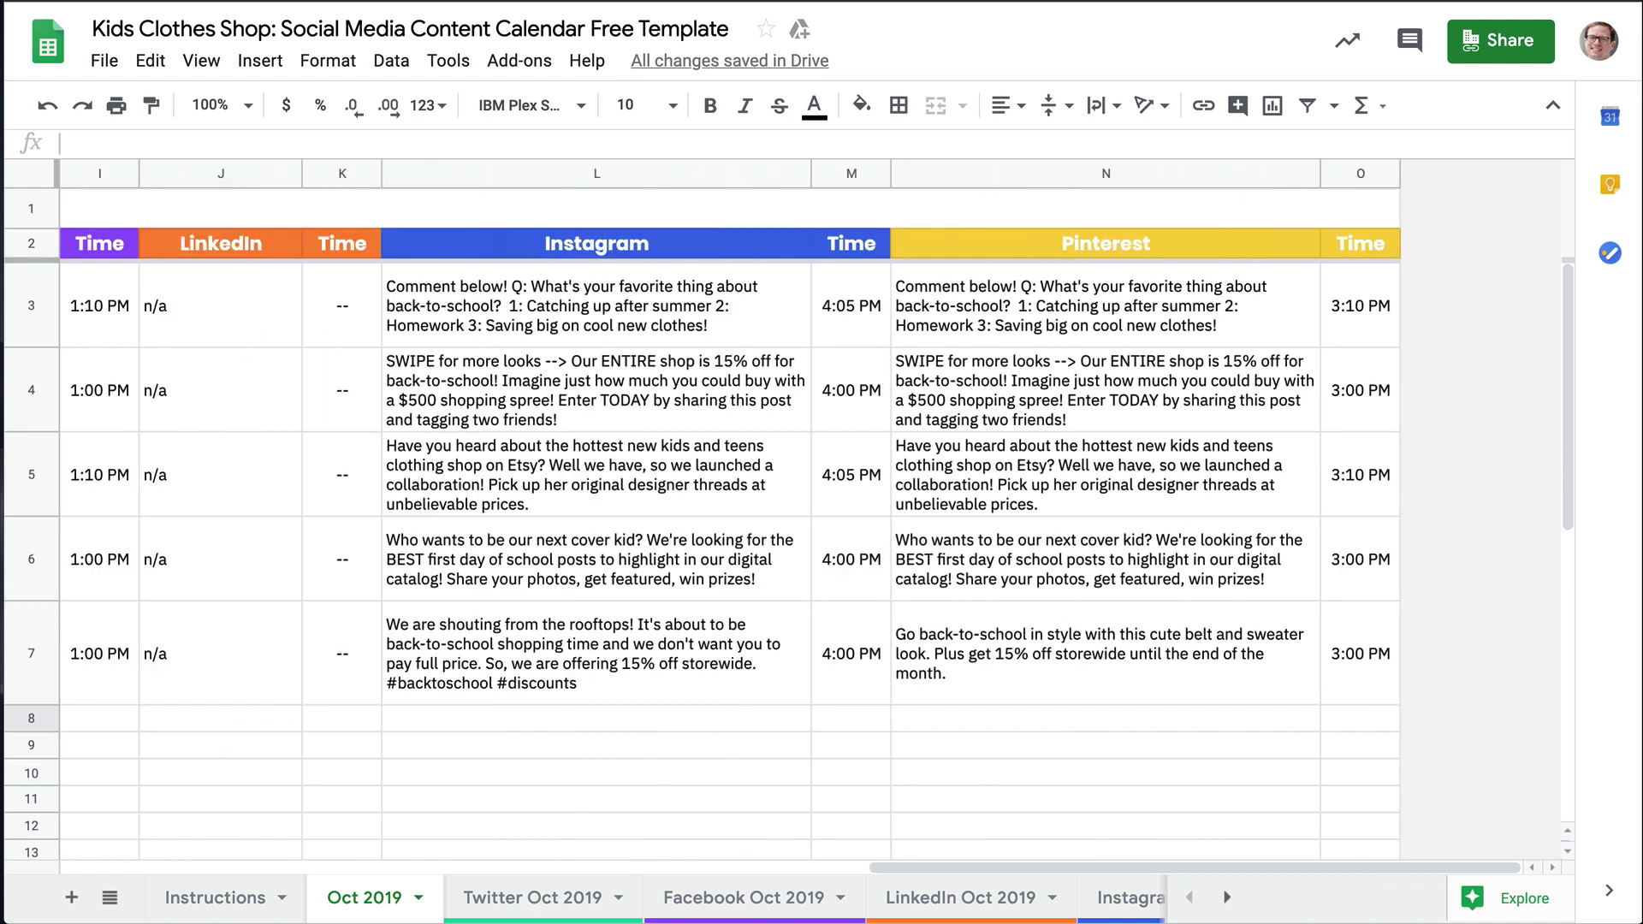
pyautogui.hscroll(-3, 808, 514)
pyautogui.hscroll(-10, 808, 513)
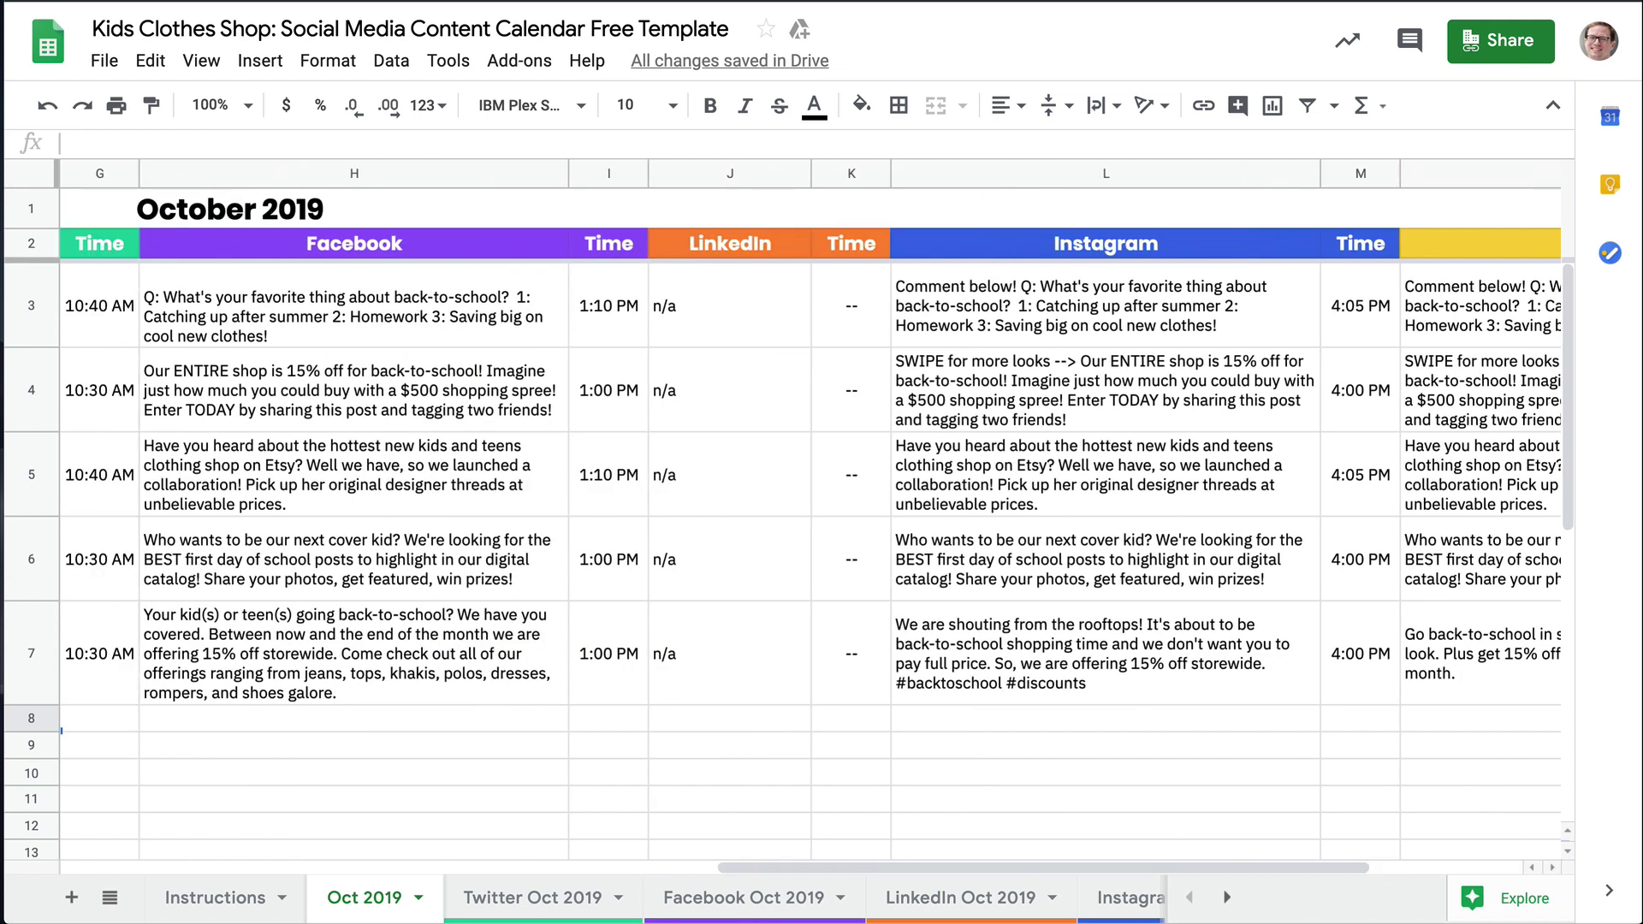
pyautogui.hscroll(-4, 809, 514)
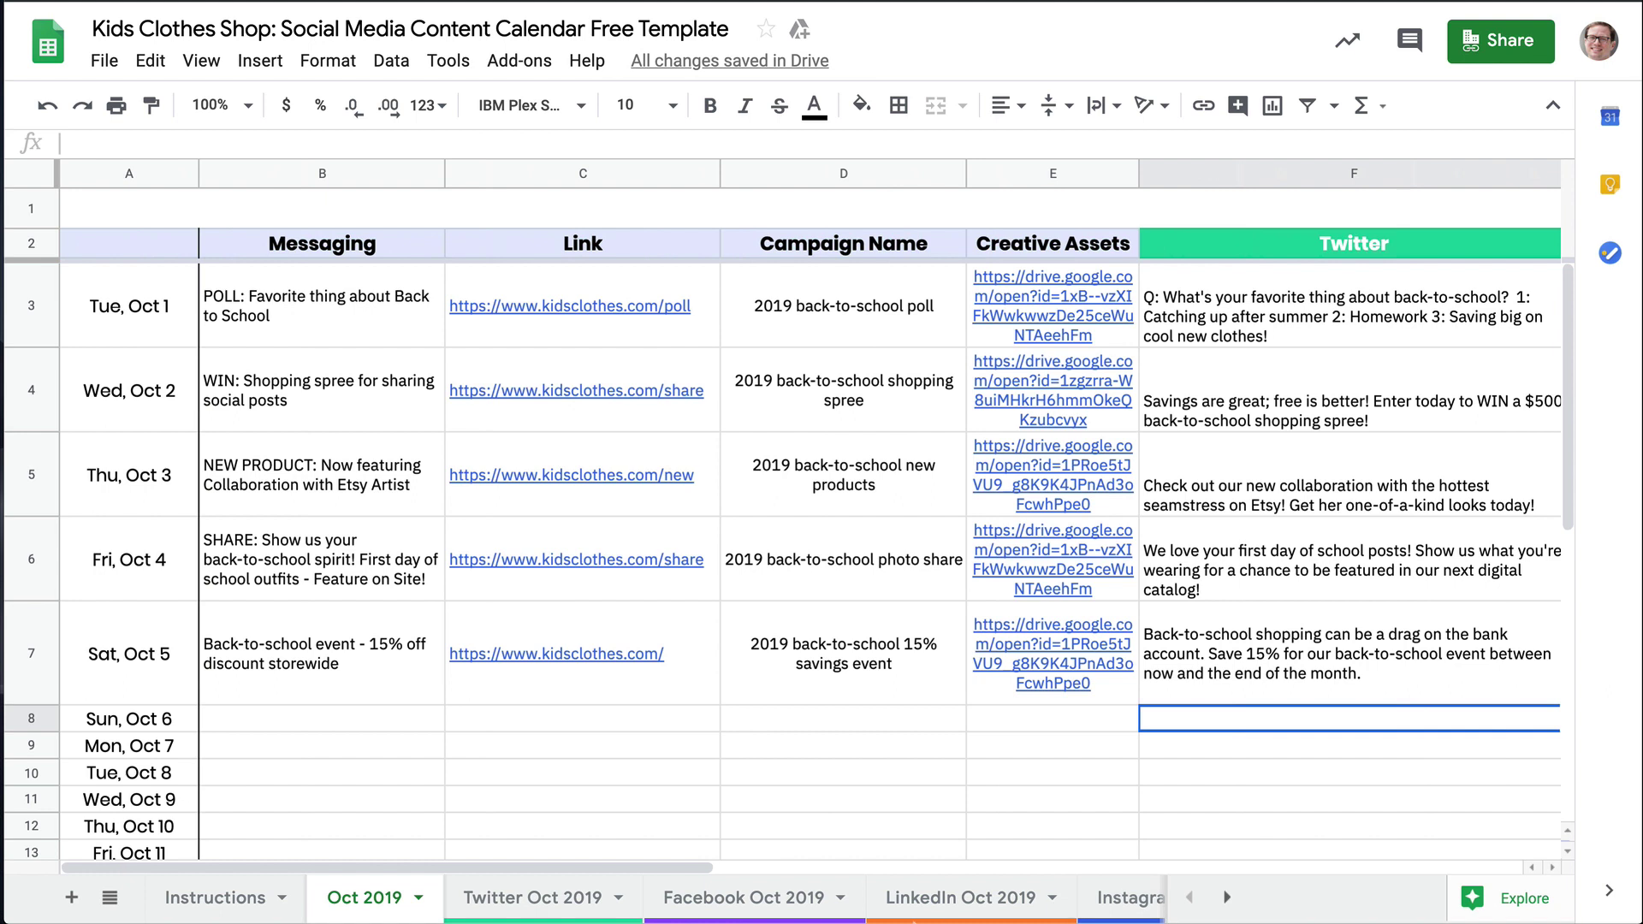
# On Twitter Oct 2019, paste the twitterUTM link and the Drive image URL into the Sat Oct 5 row
pyautogui.click(531, 899)
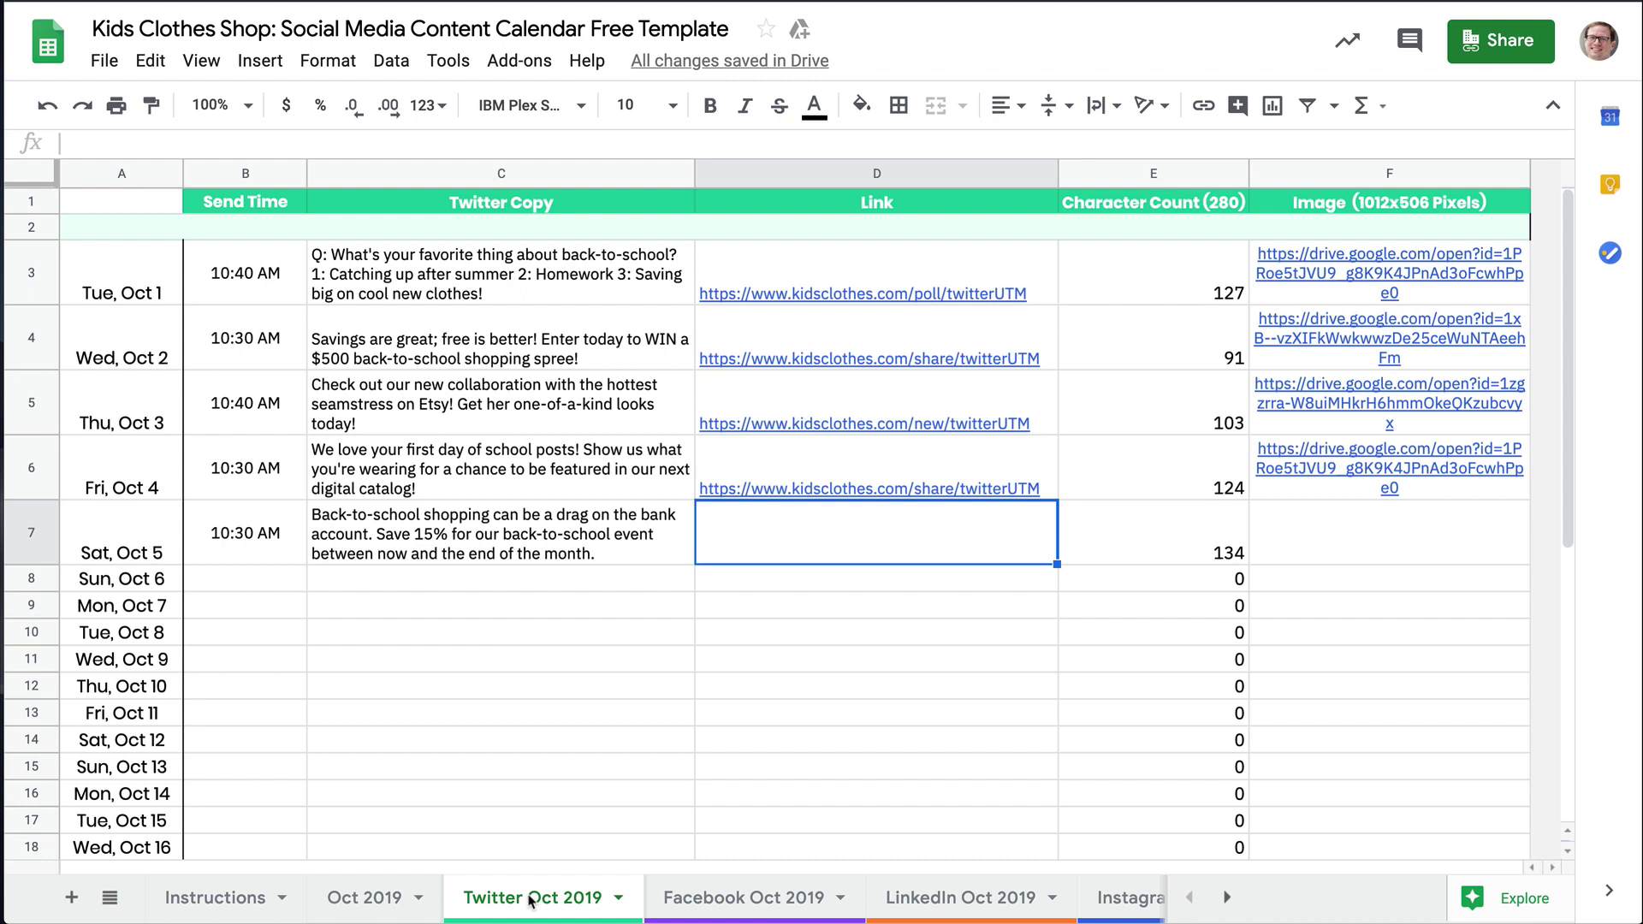
pyautogui.write('https://www.kidsclothes.com/twitterUTM')
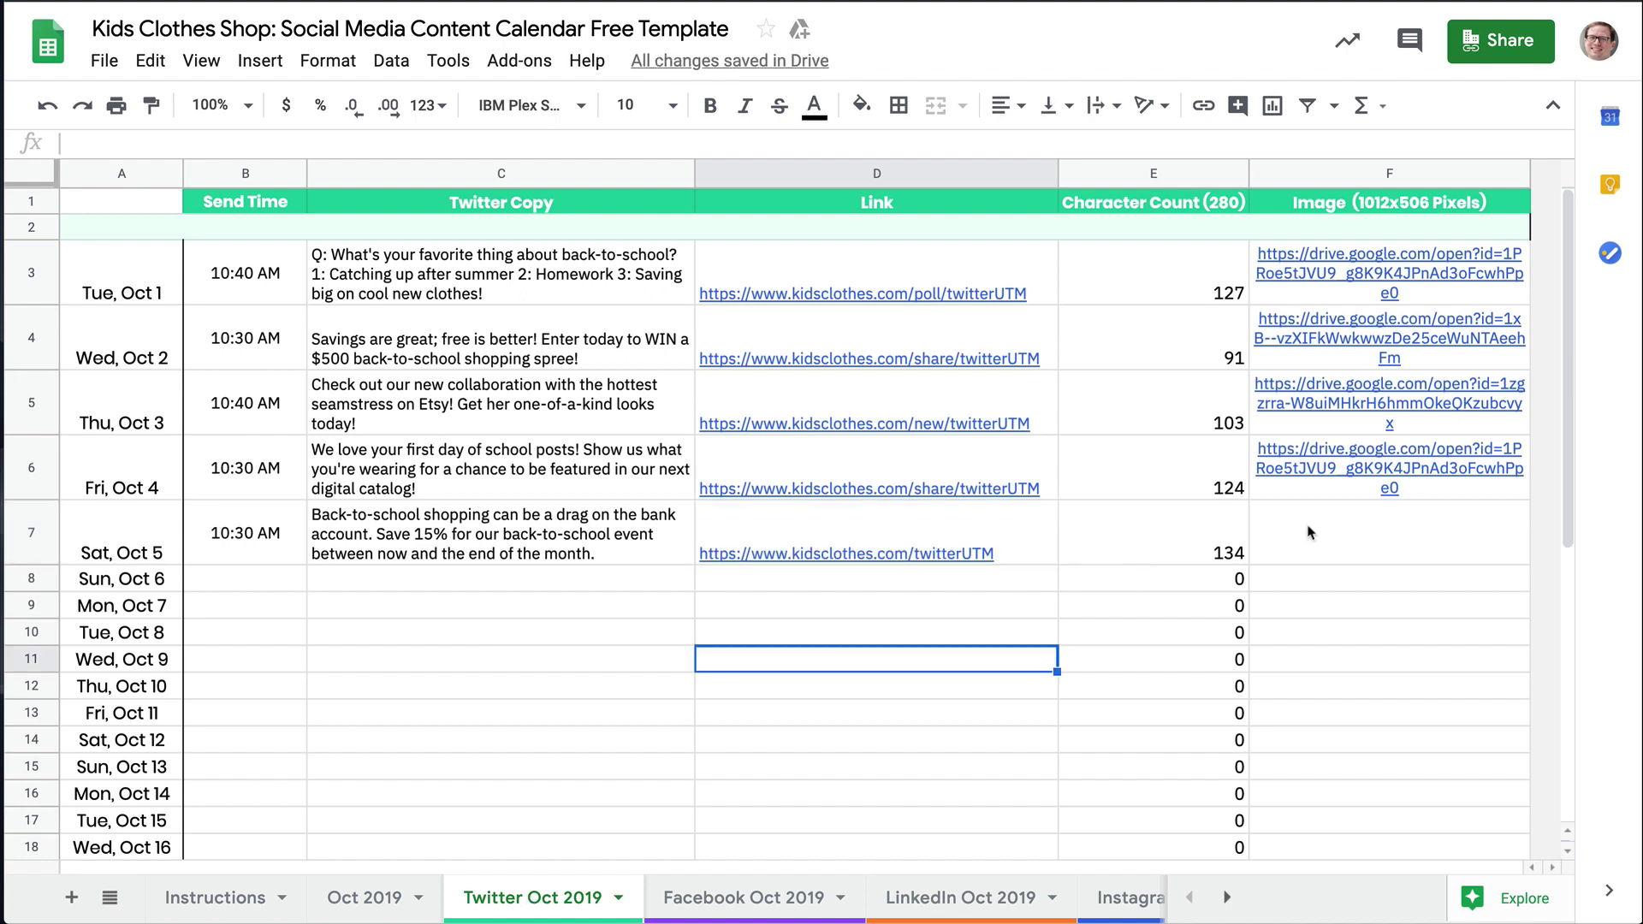
pyautogui.click(1267, 531)
pyautogui.doubleClick(1308, 525)
pyautogui.press('Return')
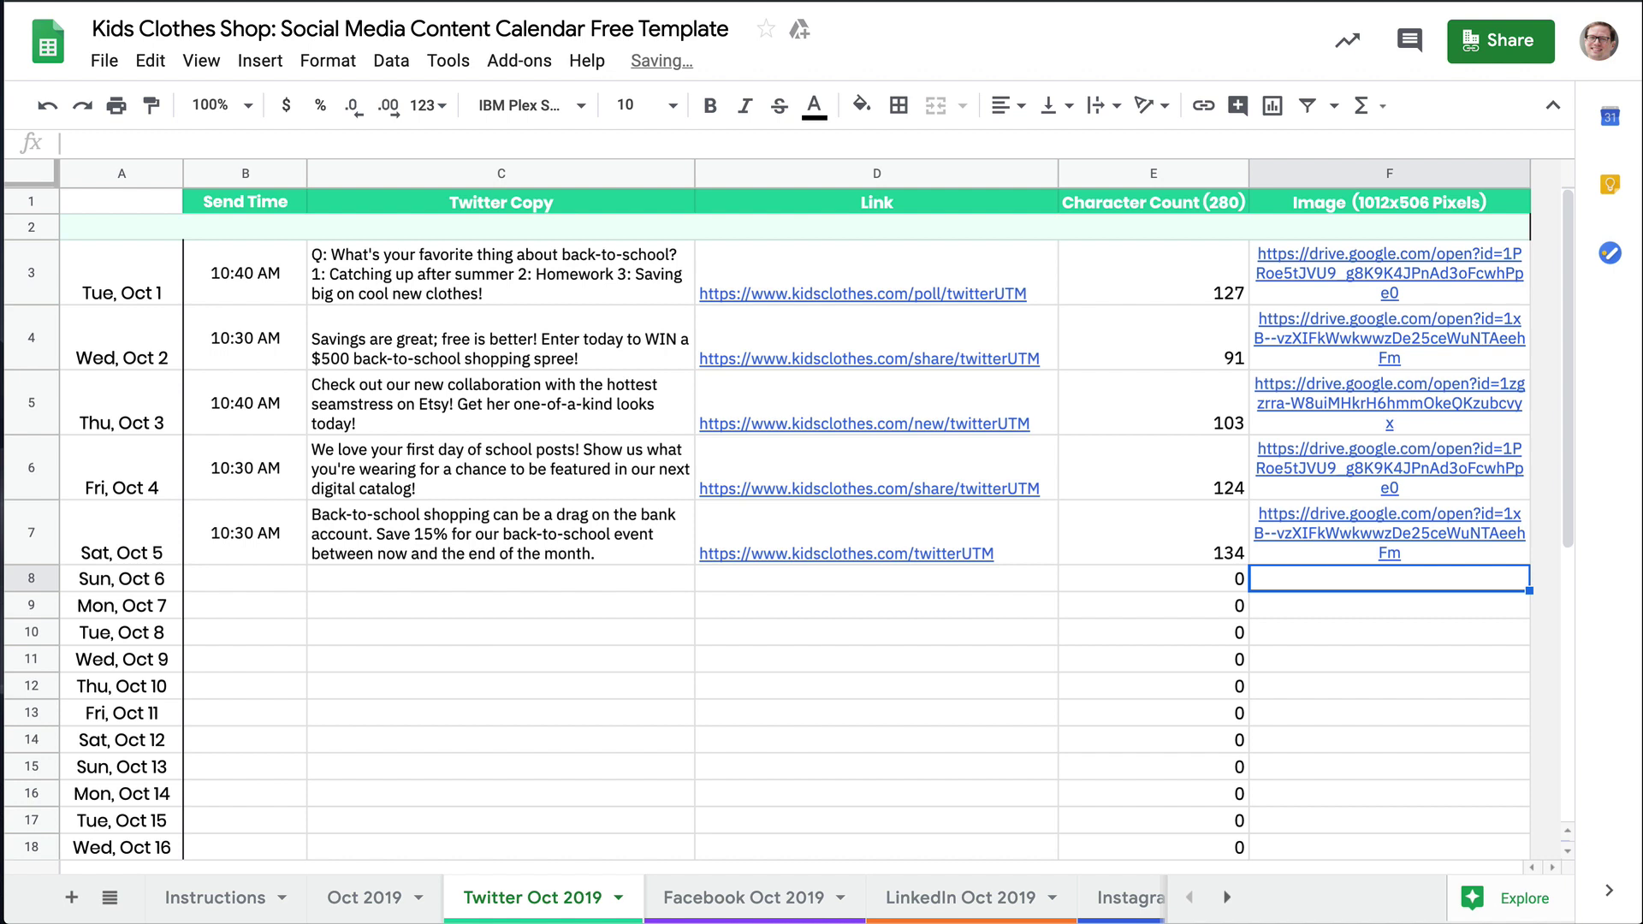
pyautogui.click(1286, 637)
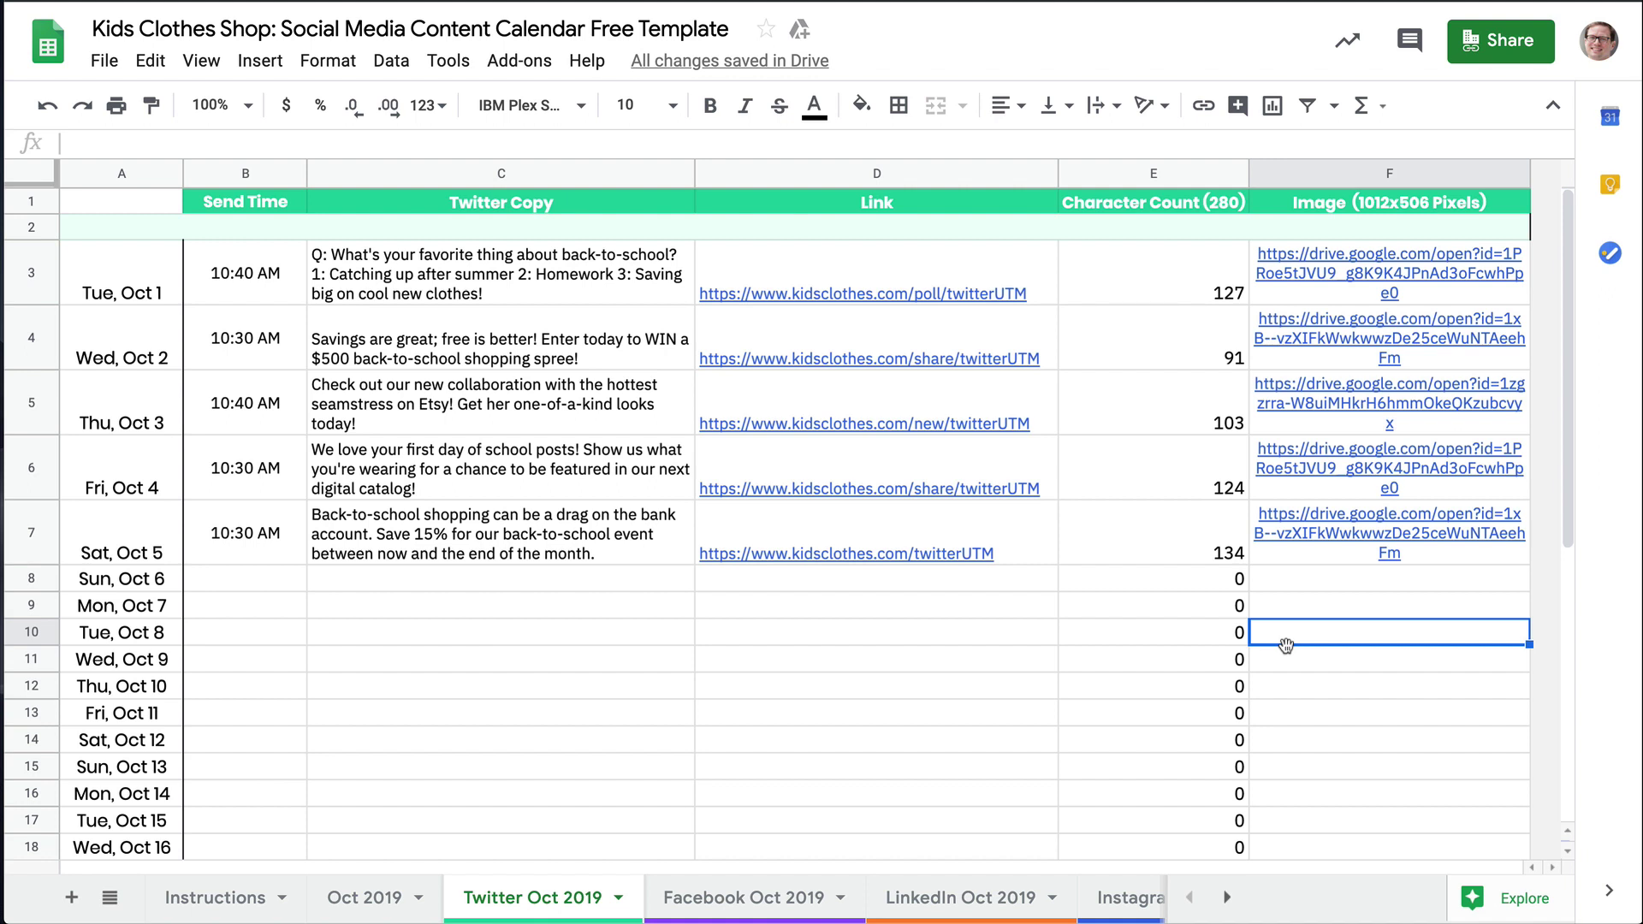
# Scroll through the Instructions sheet to section 3 on archiving after the month ends
pyautogui.click(219, 908)
pyautogui.scroll(10, 337, 666)
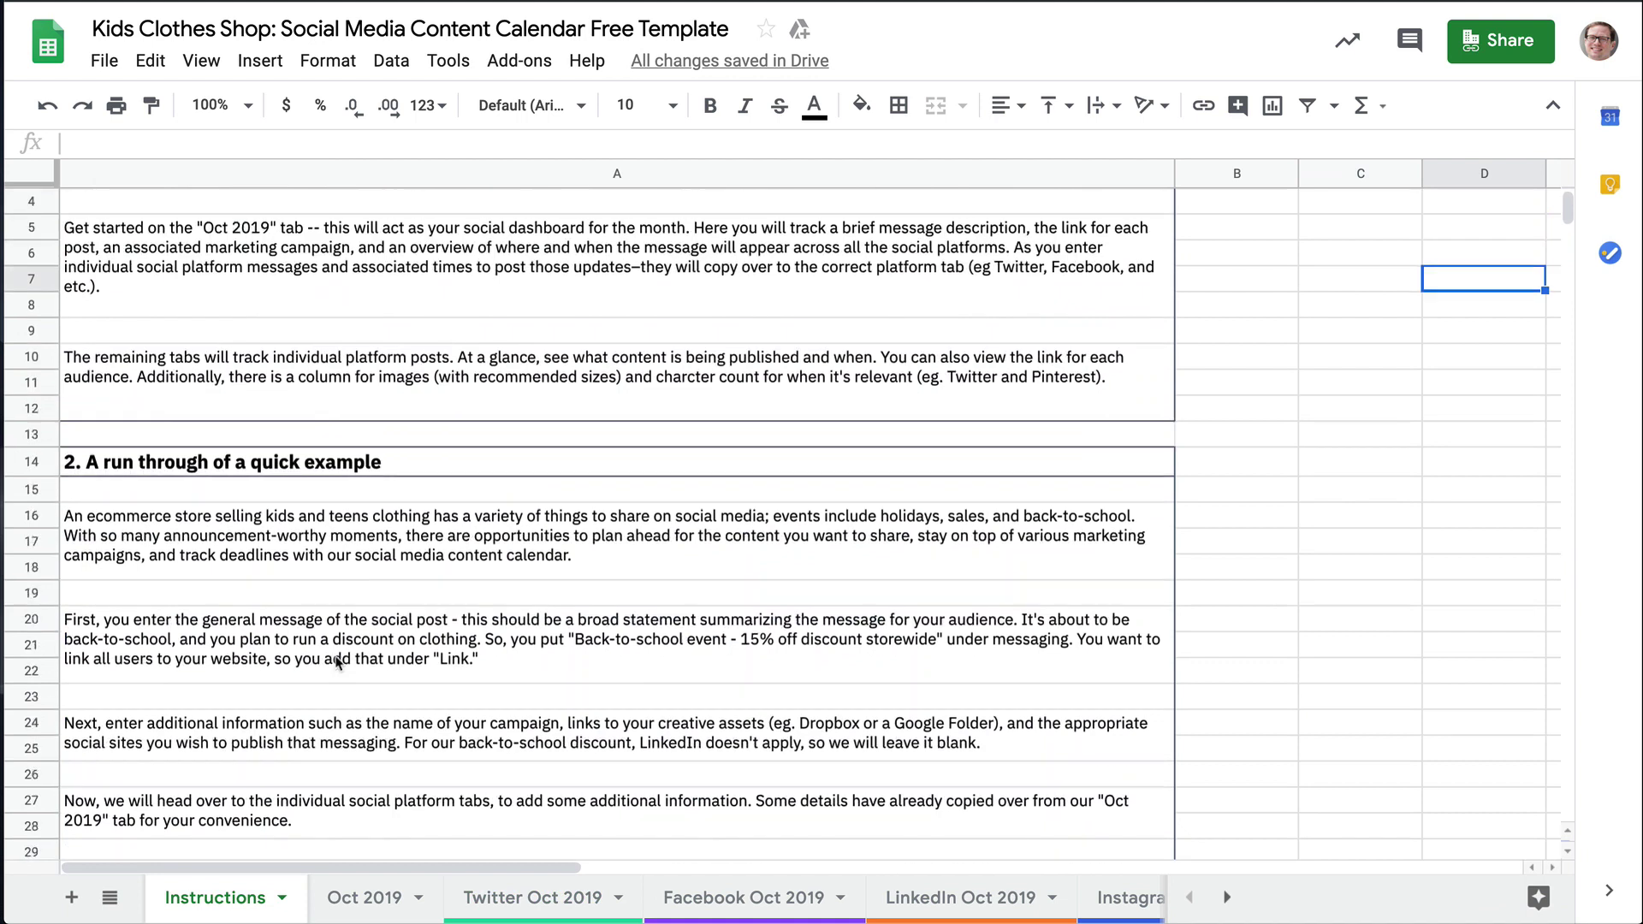
pyautogui.scroll(-6, 336, 666)
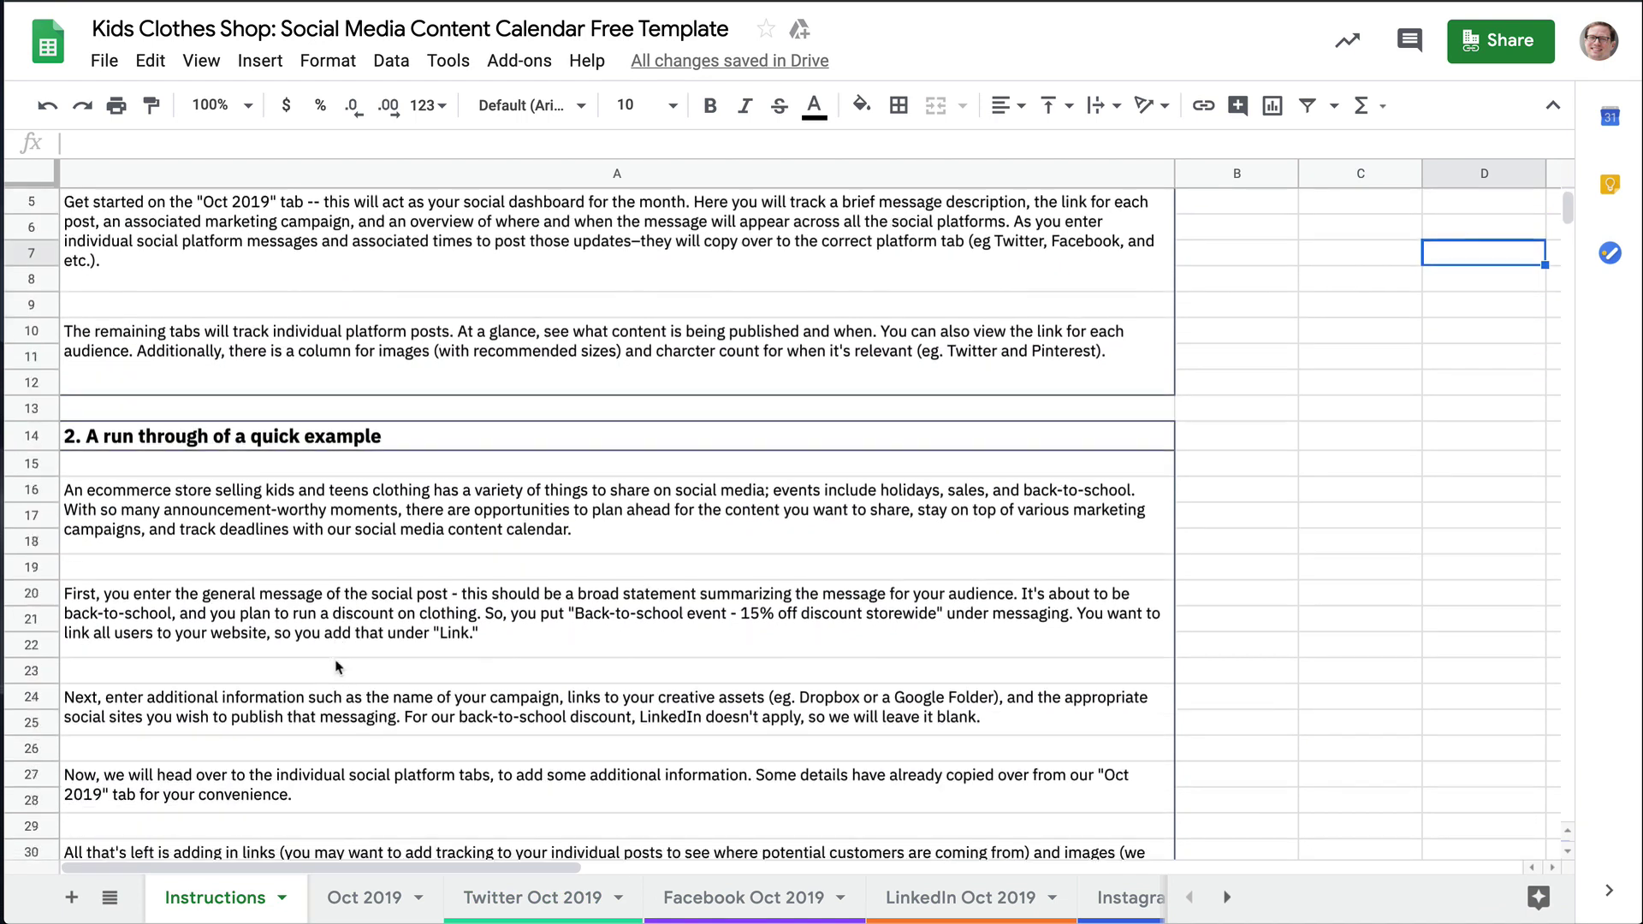
pyautogui.scroll(-5, 336, 666)
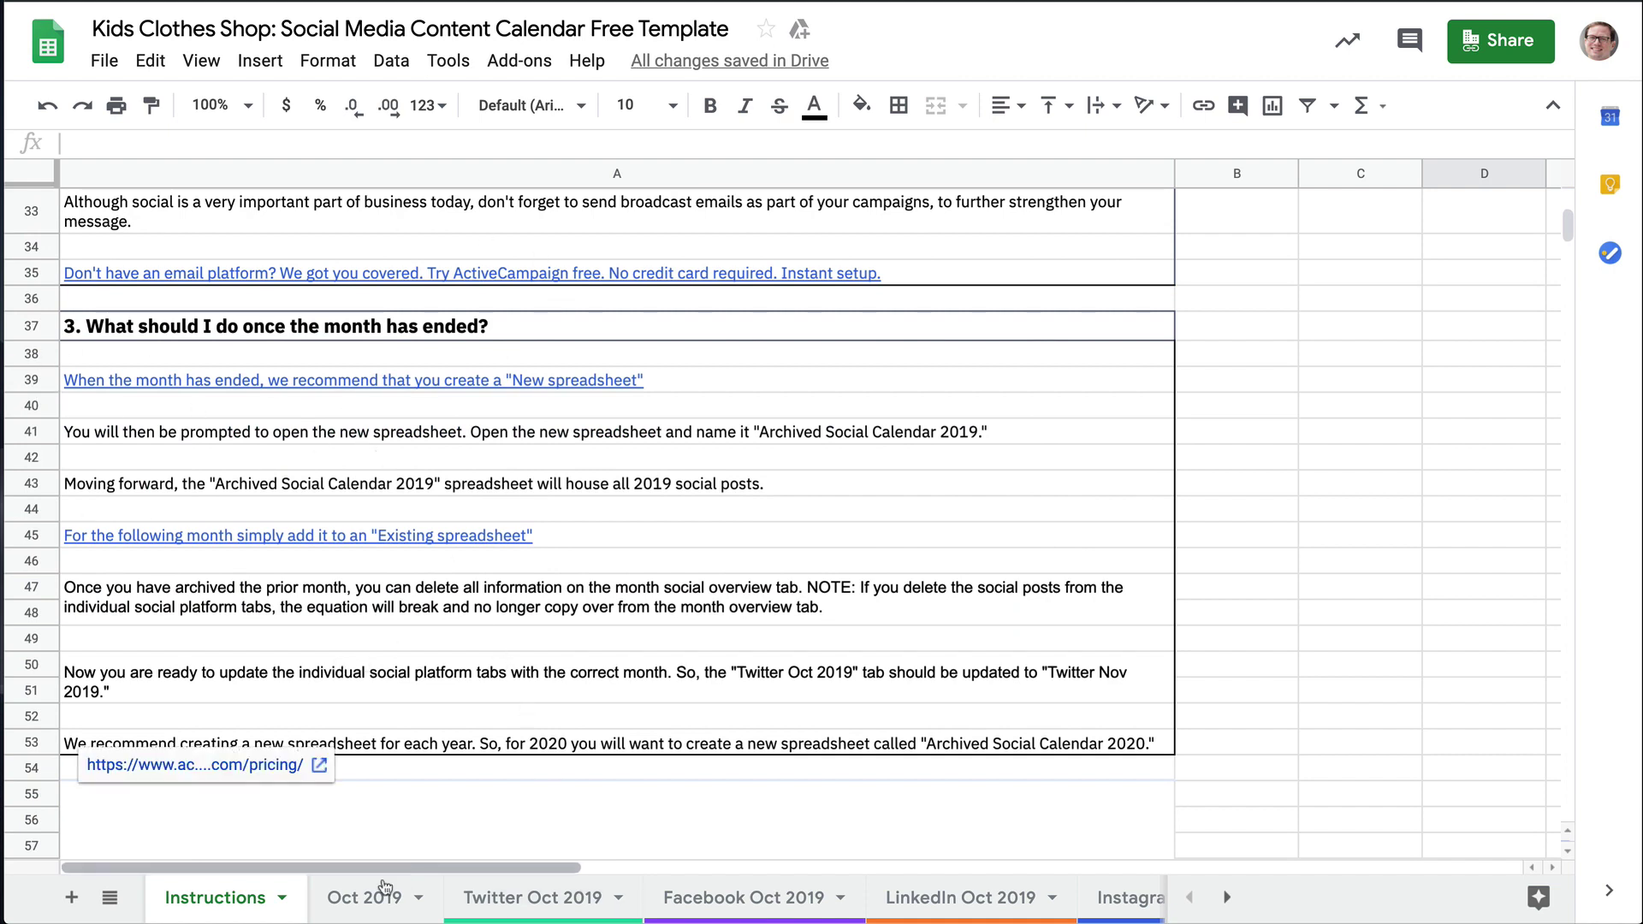
# Browse the Oct 2019 overview, then the Facebook, Instagram and Pinterest Oct 2019 tabs
pyautogui.click(363, 897)
pyautogui.hscroll(10, 398, 591)
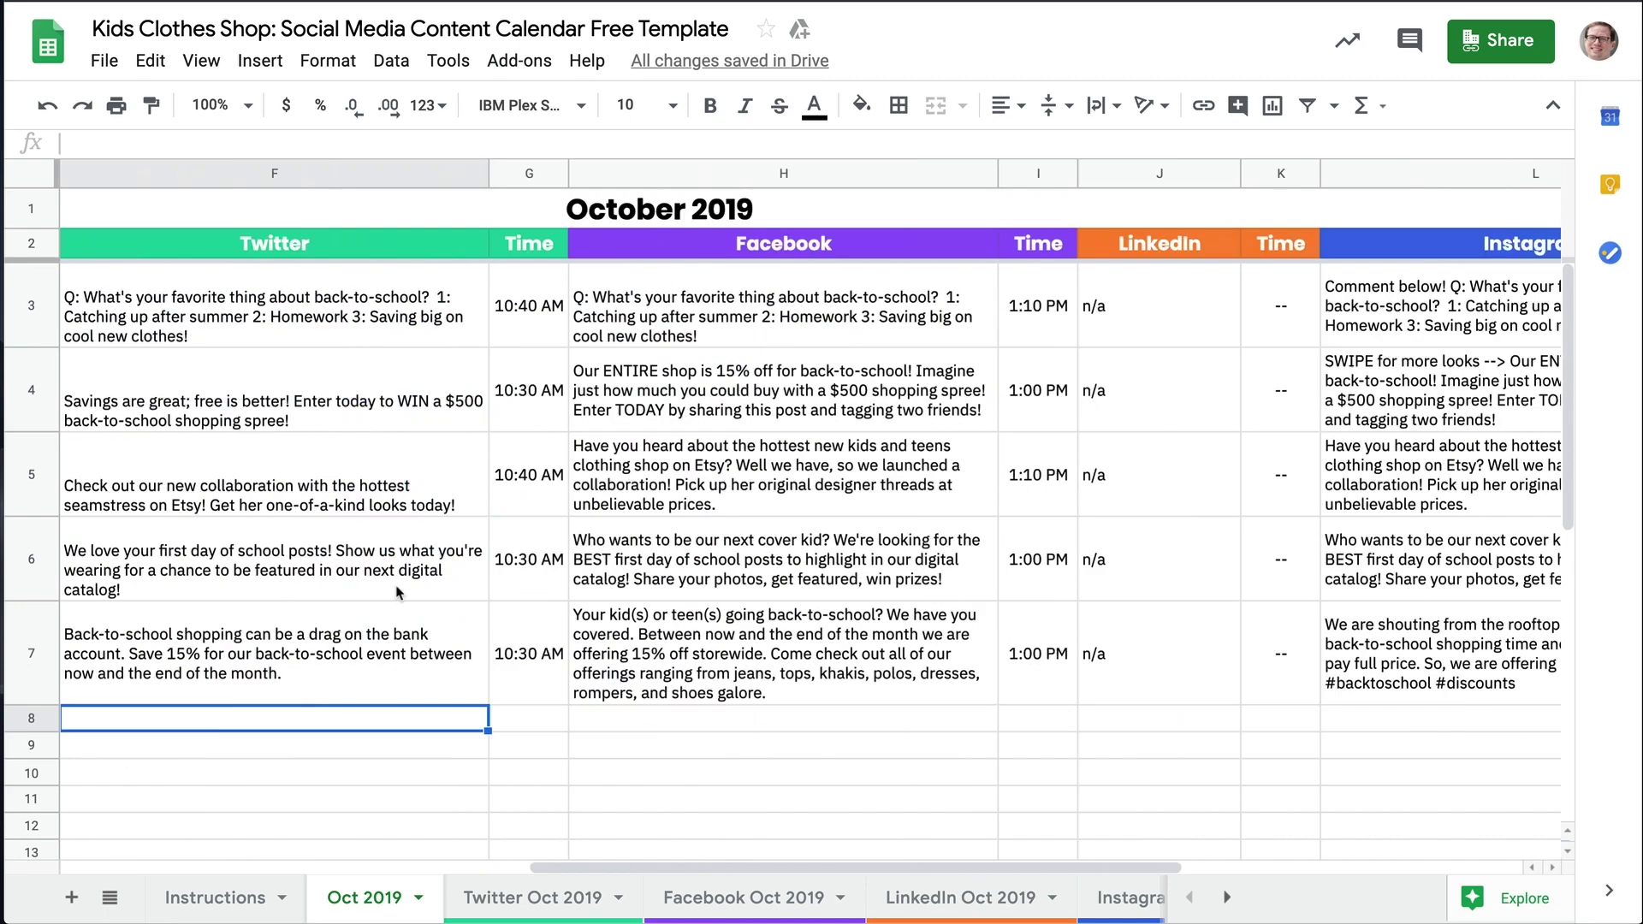
pyautogui.hscroll(-10, 398, 591)
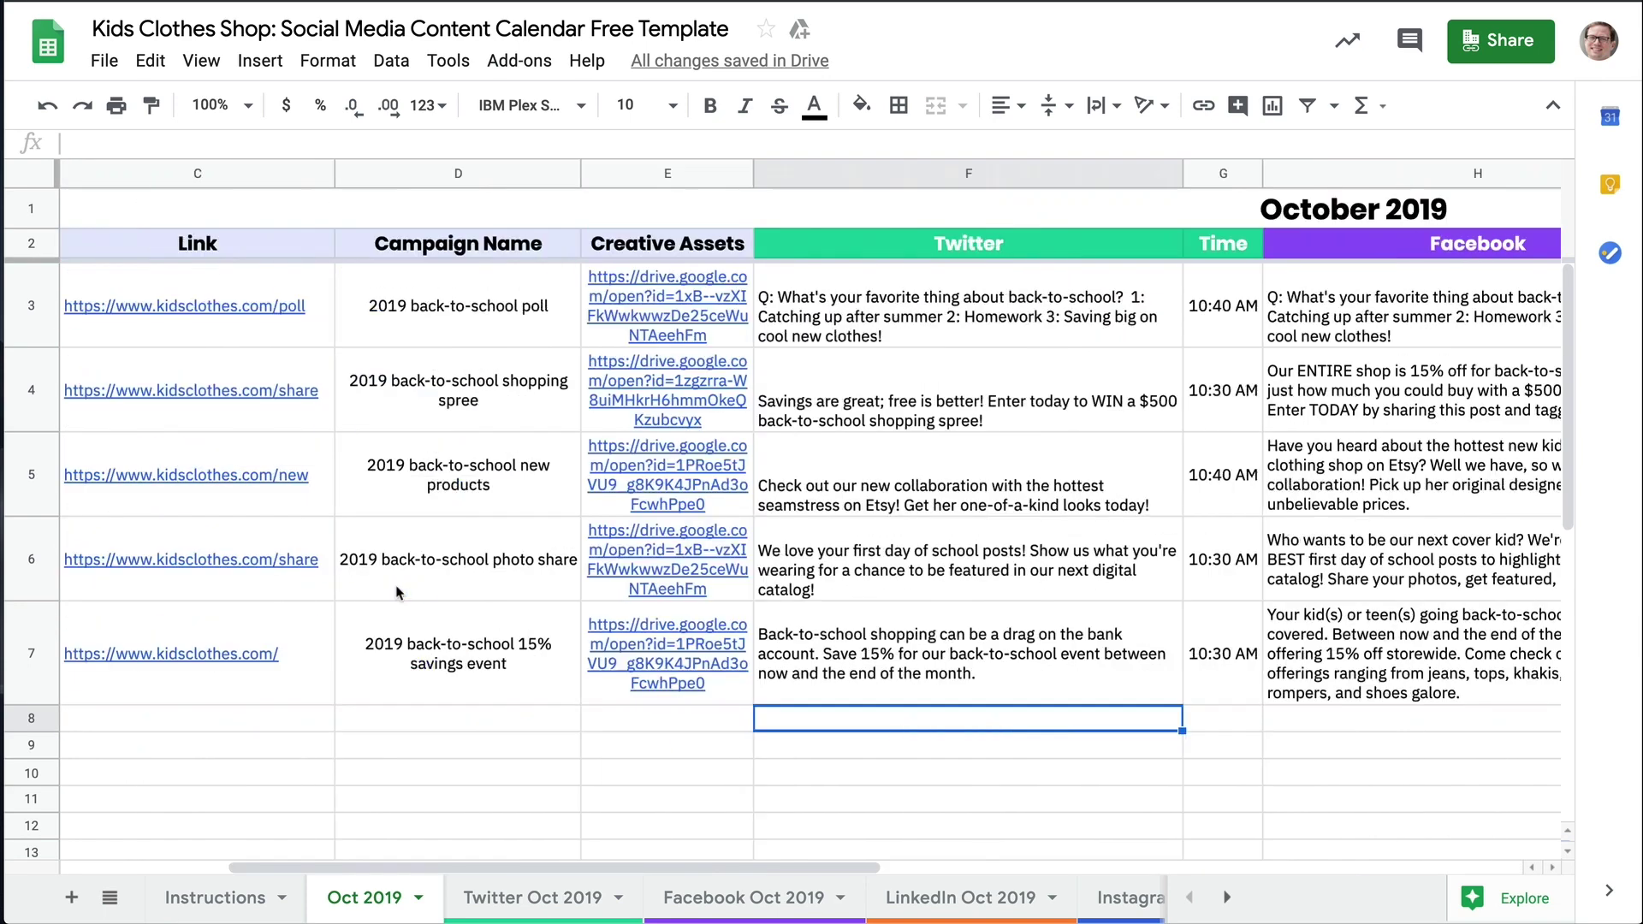
pyautogui.click(712, 898)
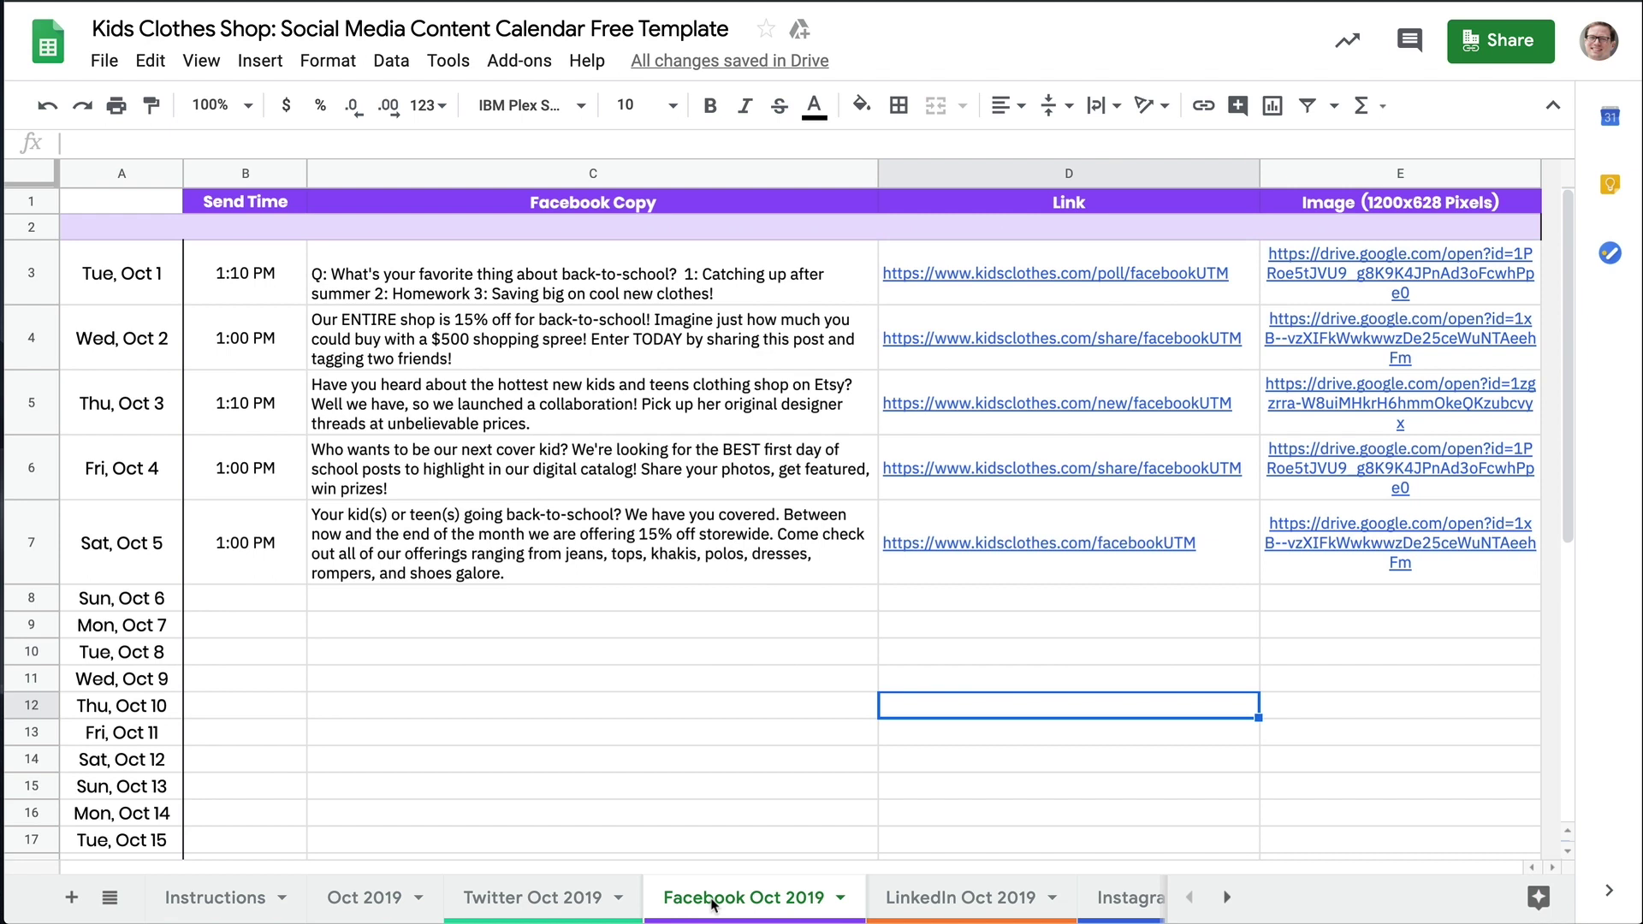
pyautogui.click(1138, 898)
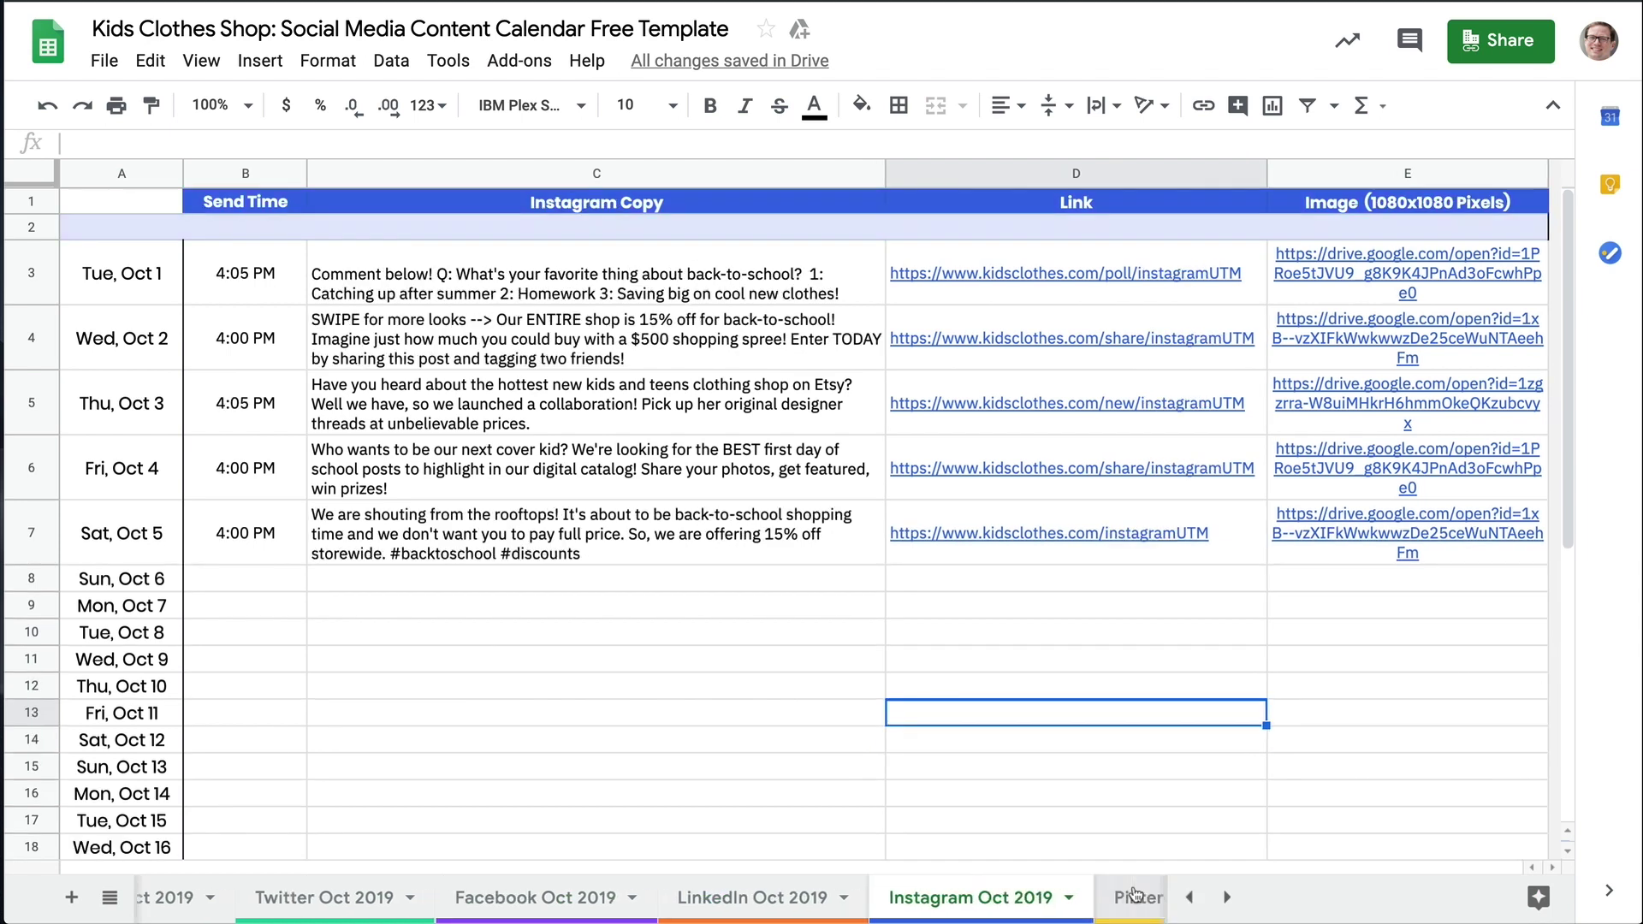
pyautogui.click(1041, 900)
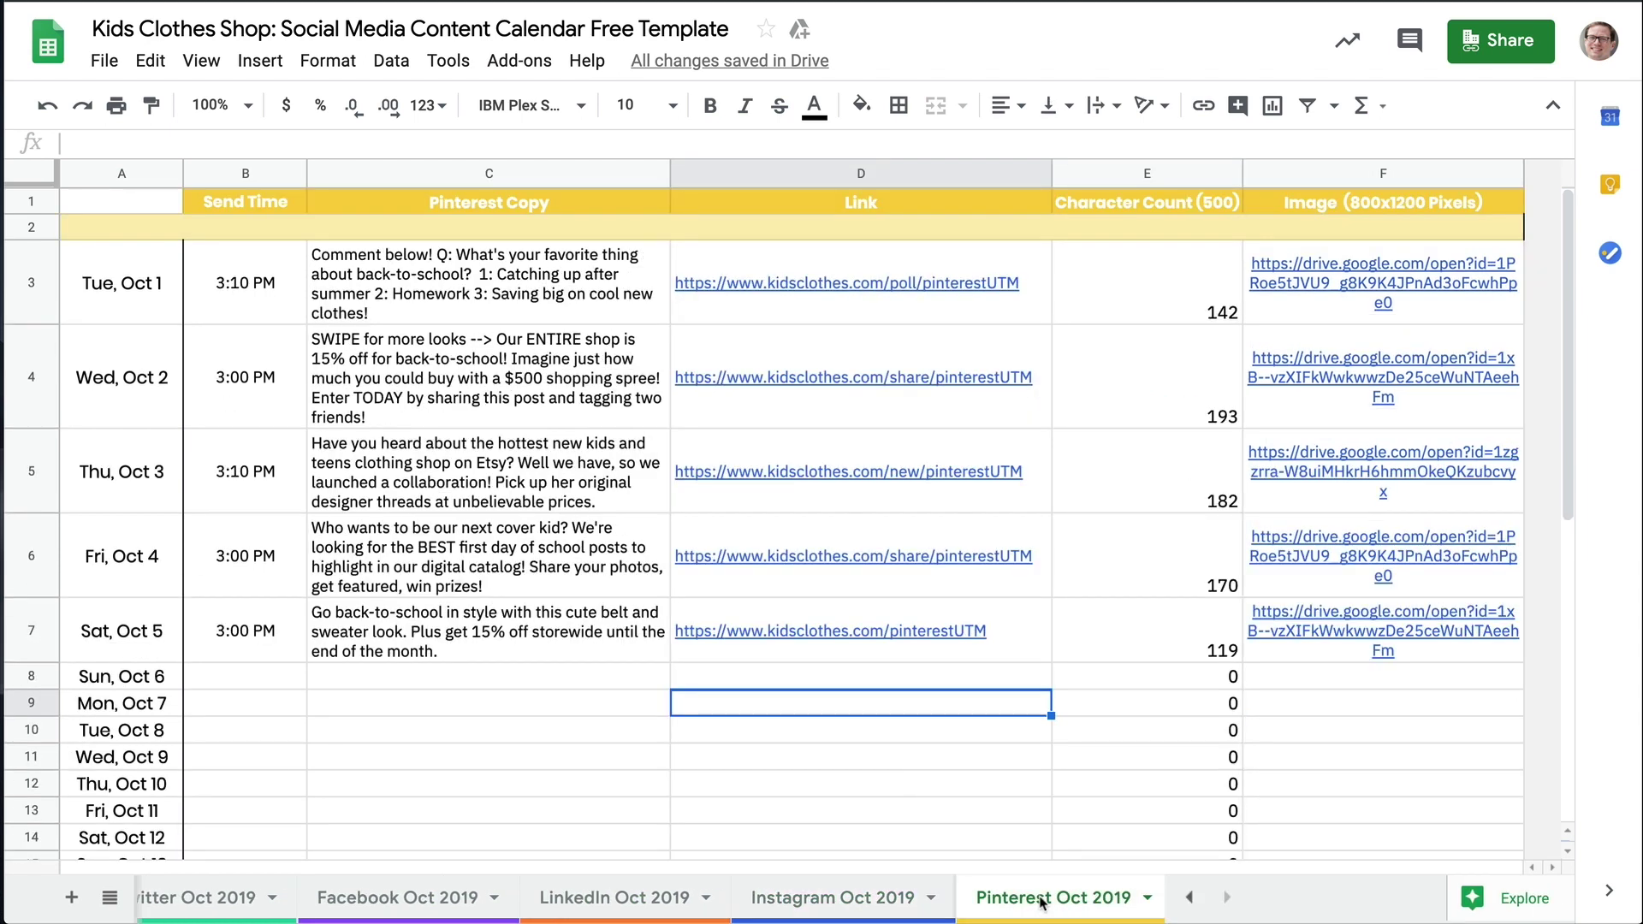